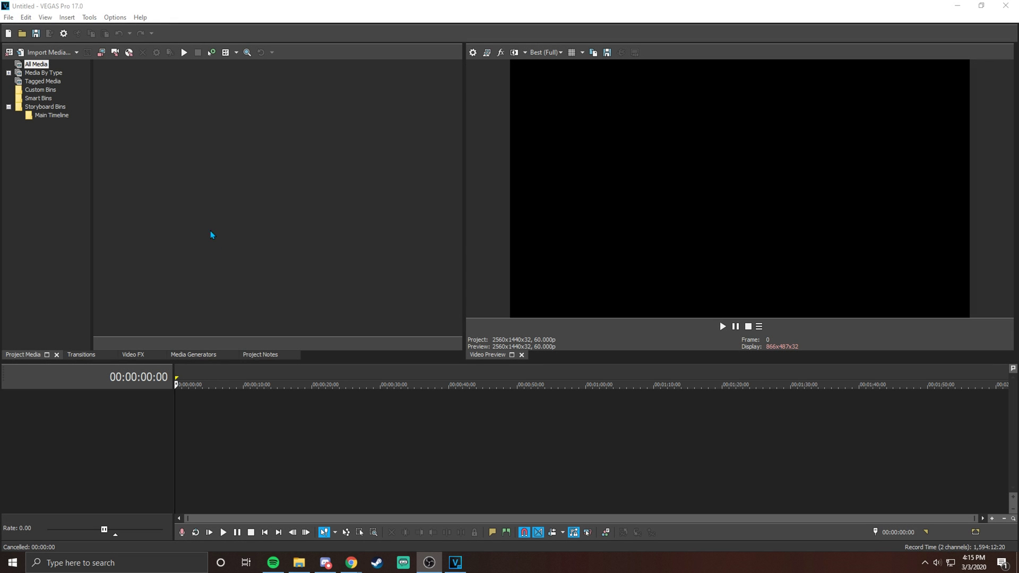
# Step: Bring the YouTube browser in front of VEGAS and view the Exit Campers video tab
pyautogui.click(206, 5)
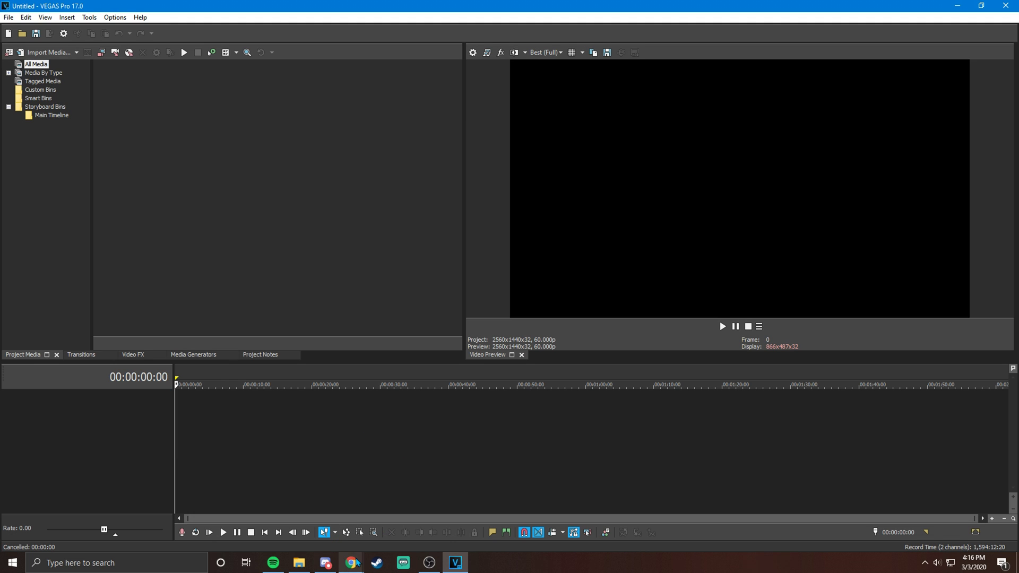
pyautogui.moveTo(351, 562)
pyautogui.click(408, 512)
pyautogui.click(94, 7)
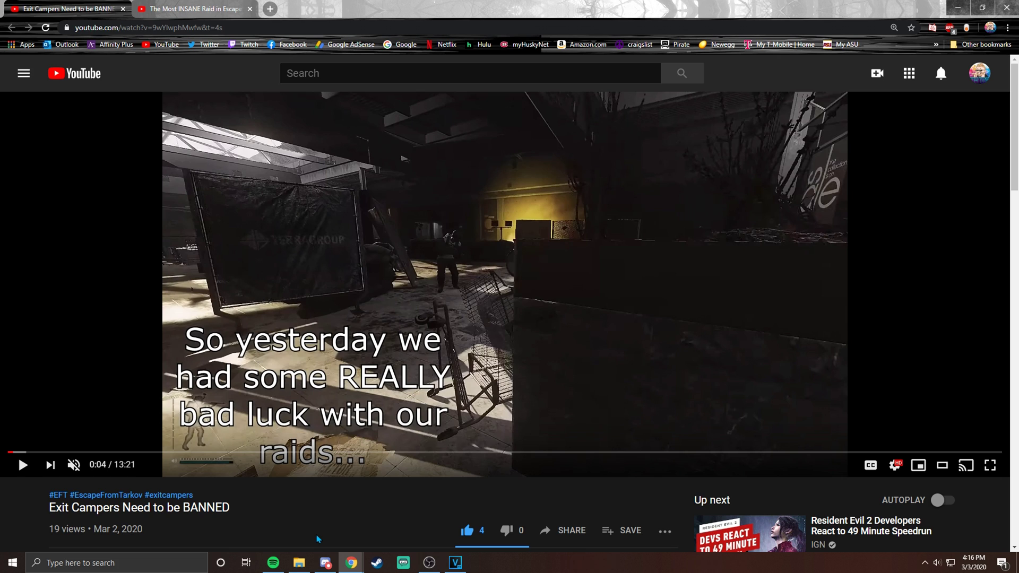
pyautogui.scroll(-3, 103, 432)
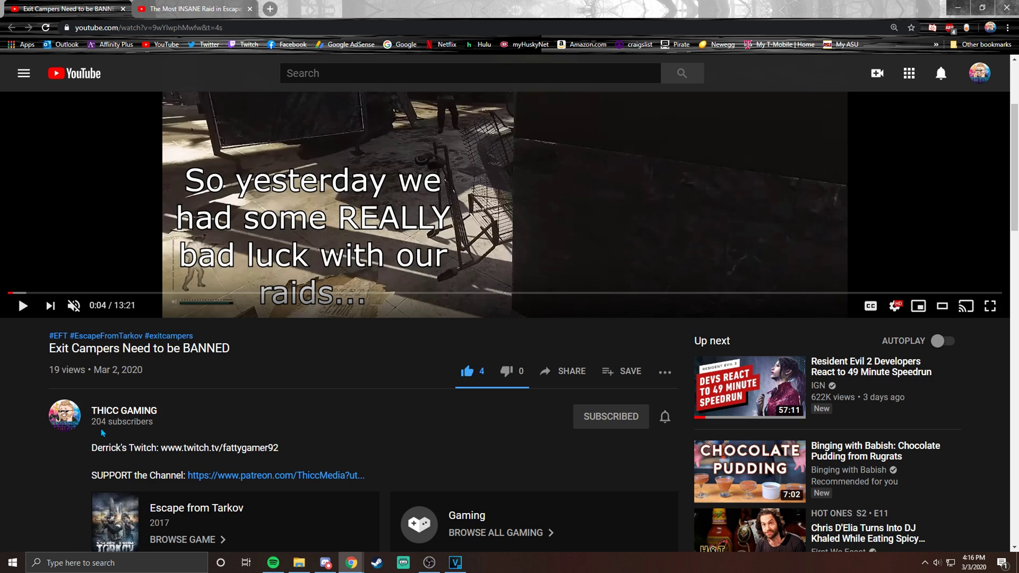
pyautogui.scroll(3, 280, 292)
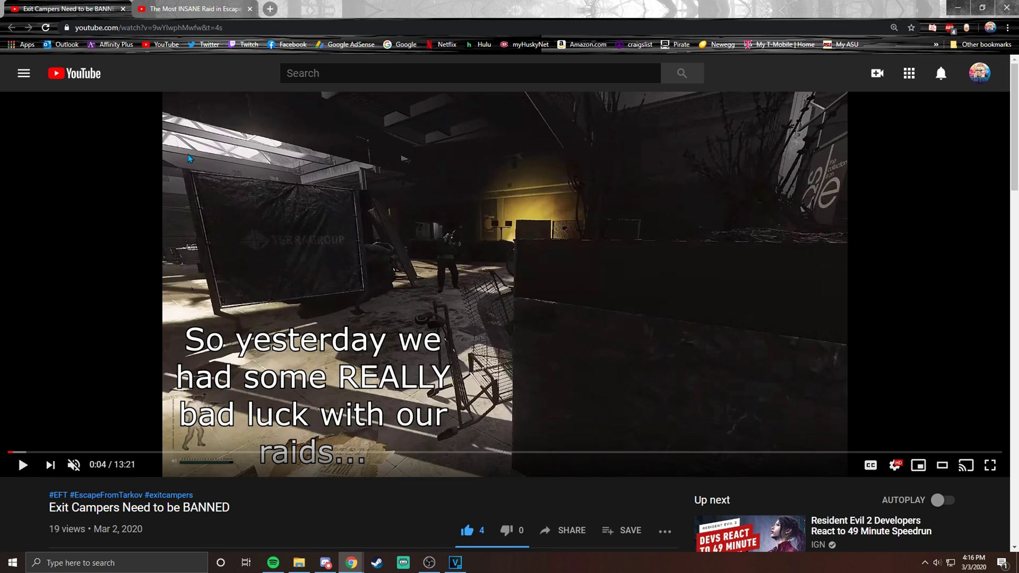
# Step: On The Most INSANE Raid video, seek to 1:46 and check that its quality options top out at 1080p60
pyautogui.click(167, 7)
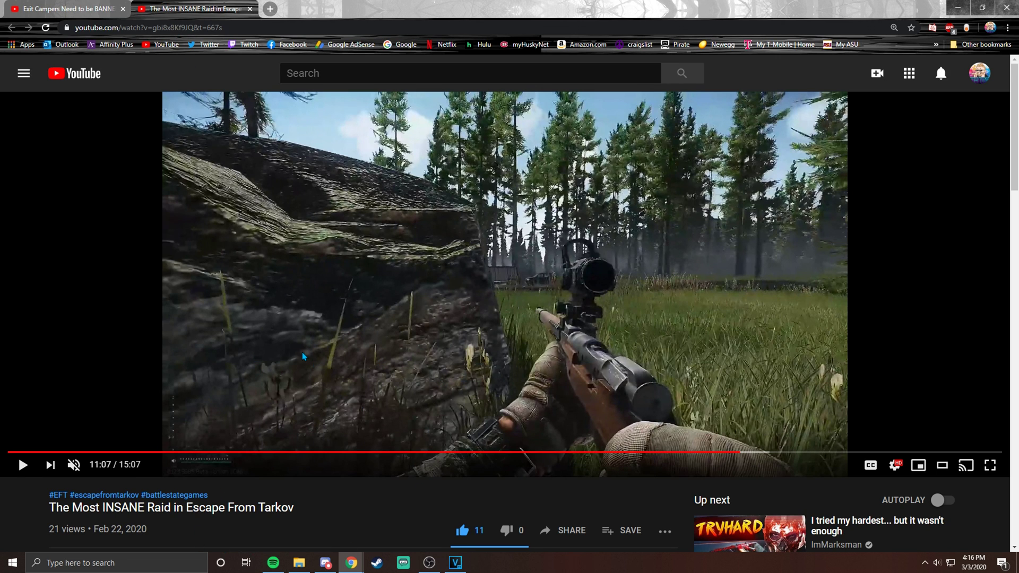
pyautogui.moveTo(259, 452); pyautogui.dragTo(235, 451)
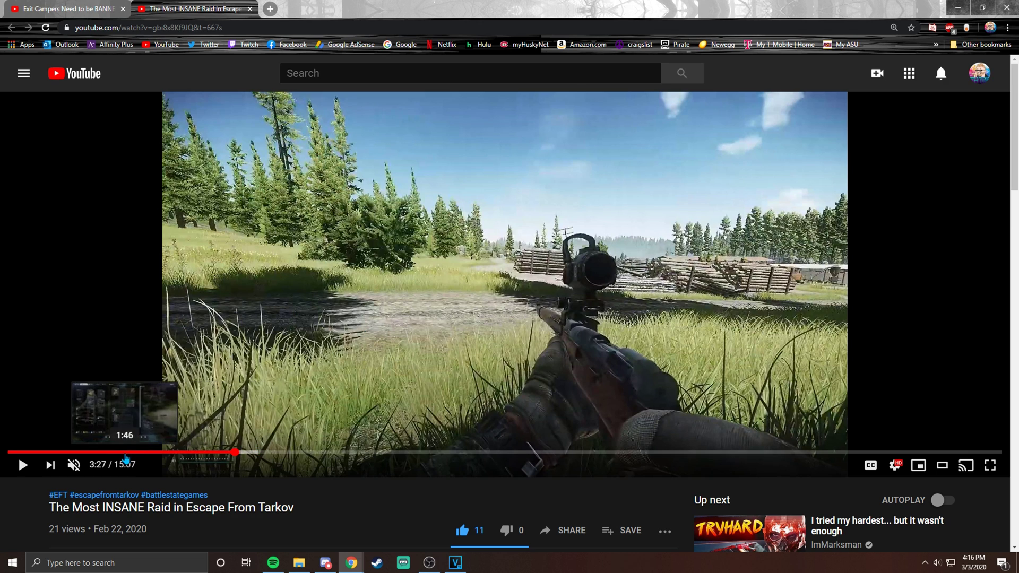
pyautogui.click(125, 452)
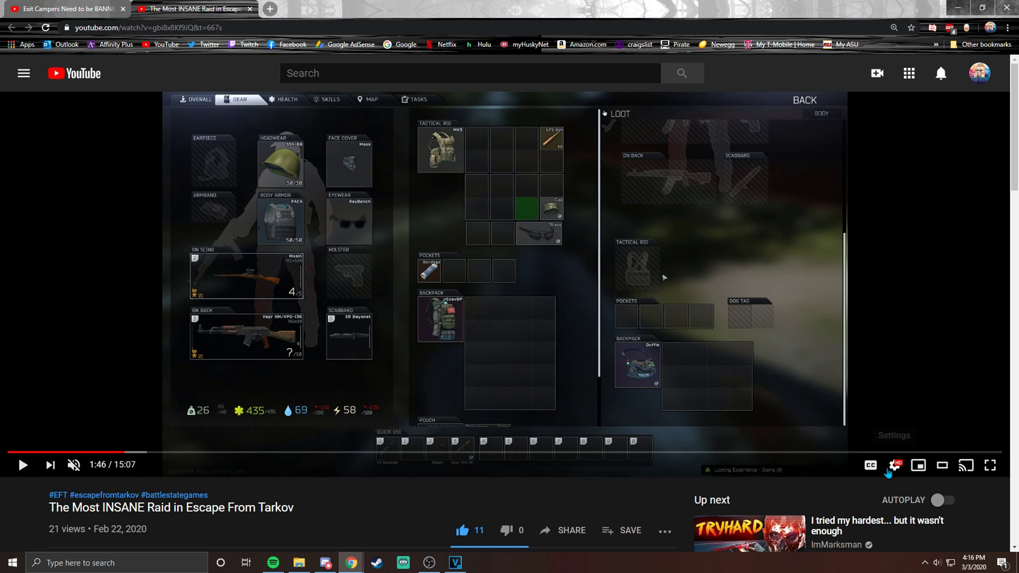
pyautogui.click(894, 467)
pyautogui.click(962, 434)
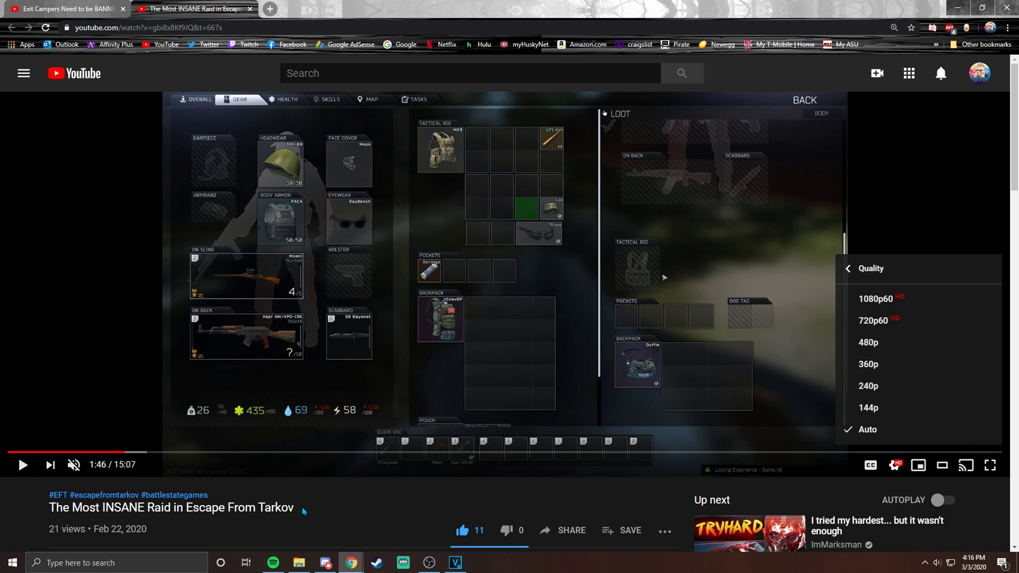
pyautogui.press('space')
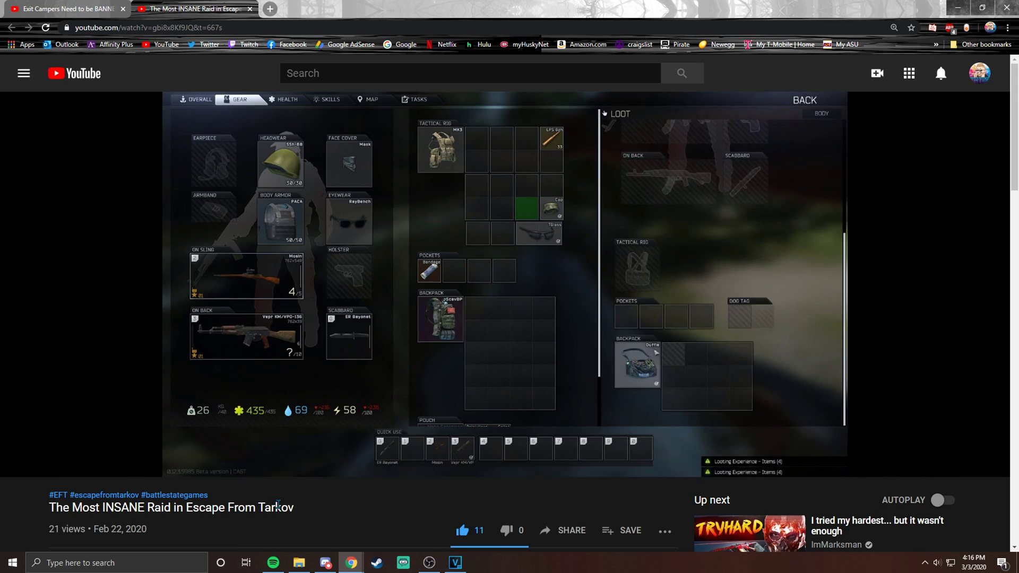
# Step: Watch the raid video fullscreen, then pause it and switch to the Exit Campers tab
pyautogui.press('f')
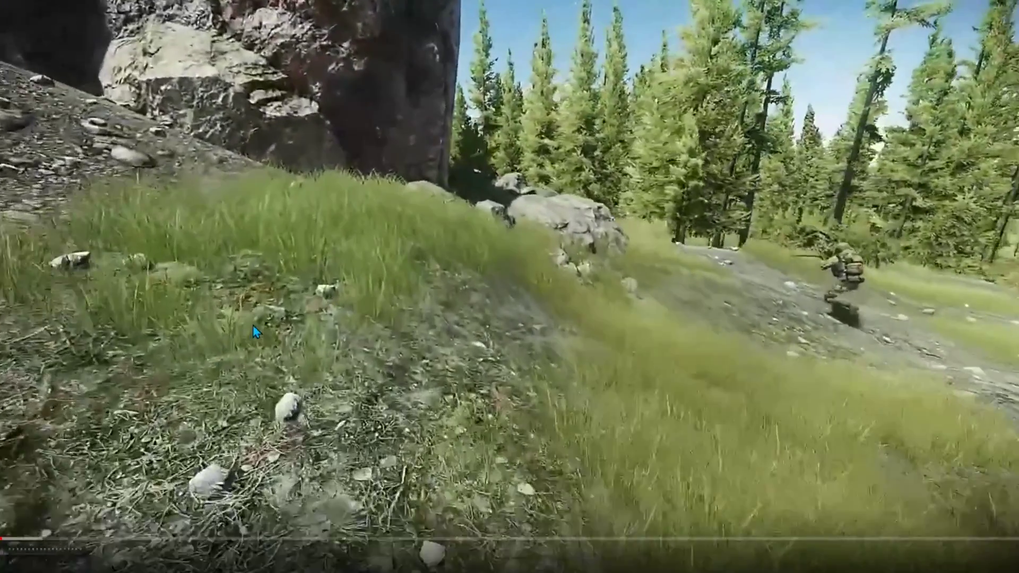
pyautogui.press('Escape')
pyautogui.click(285, 142)
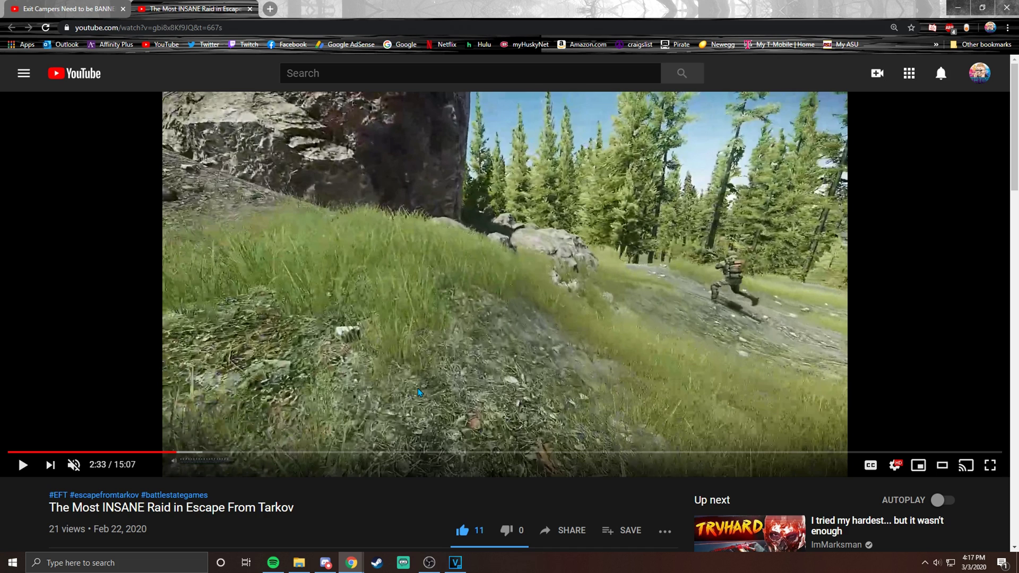
pyautogui.hotkey('ctrl', 'Tab')
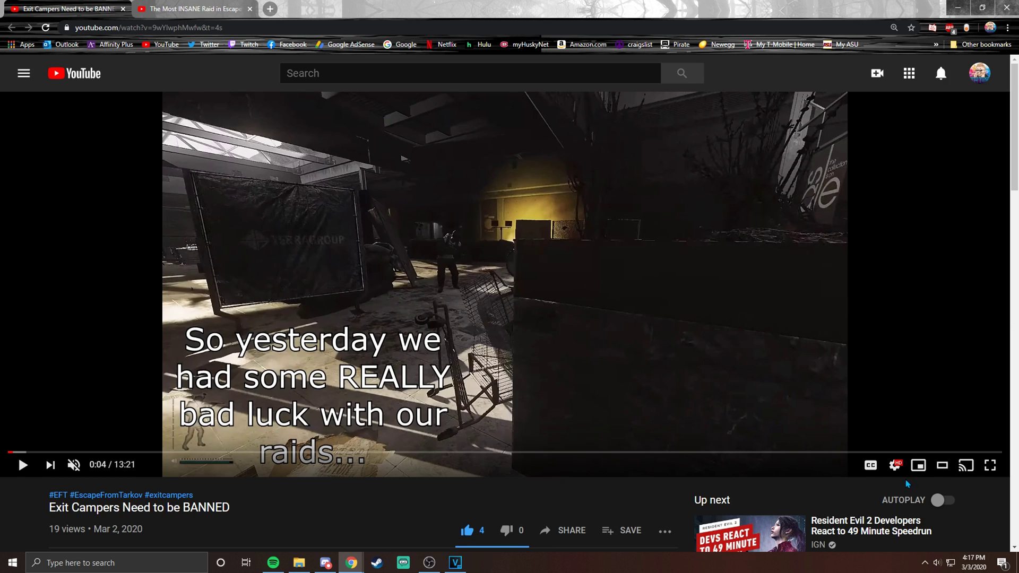
# Step: Set the Exit Campers video quality to 1440p60, seek to 0:55, then go to the raid video tab
pyautogui.click(895, 465)
pyautogui.click(883, 432)
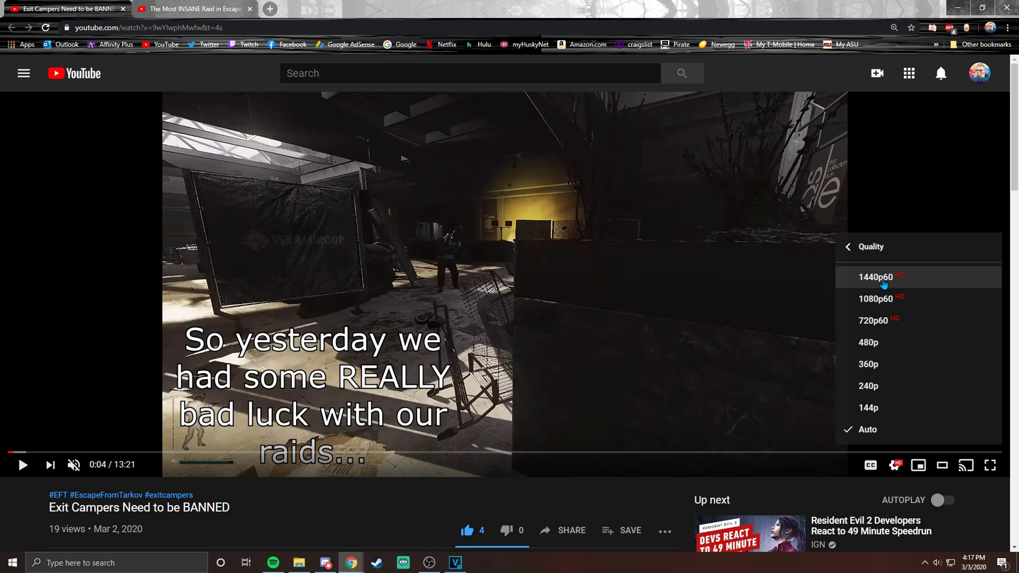
pyautogui.click(884, 284)
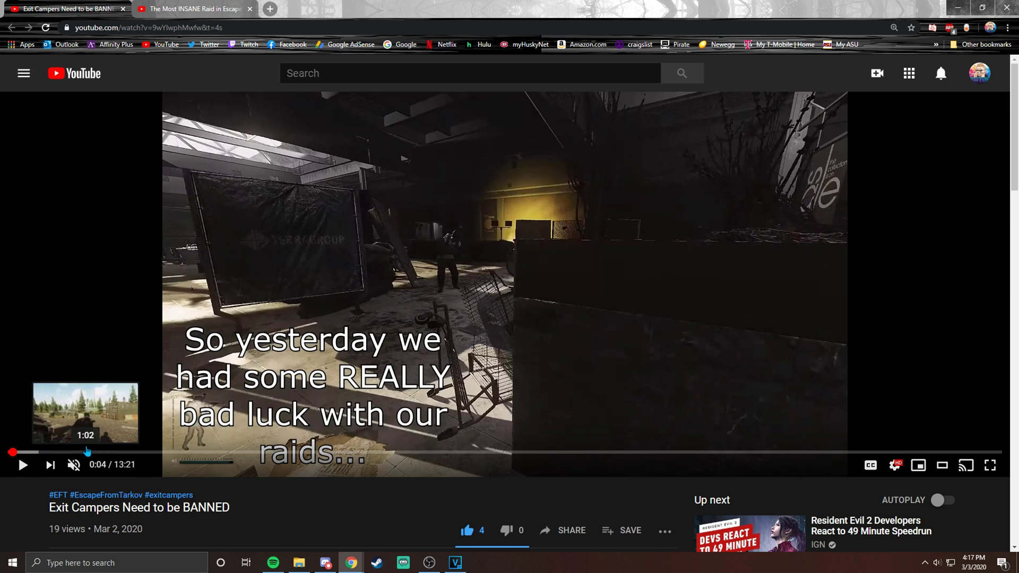
pyautogui.click(85, 451)
pyautogui.click(78, 452)
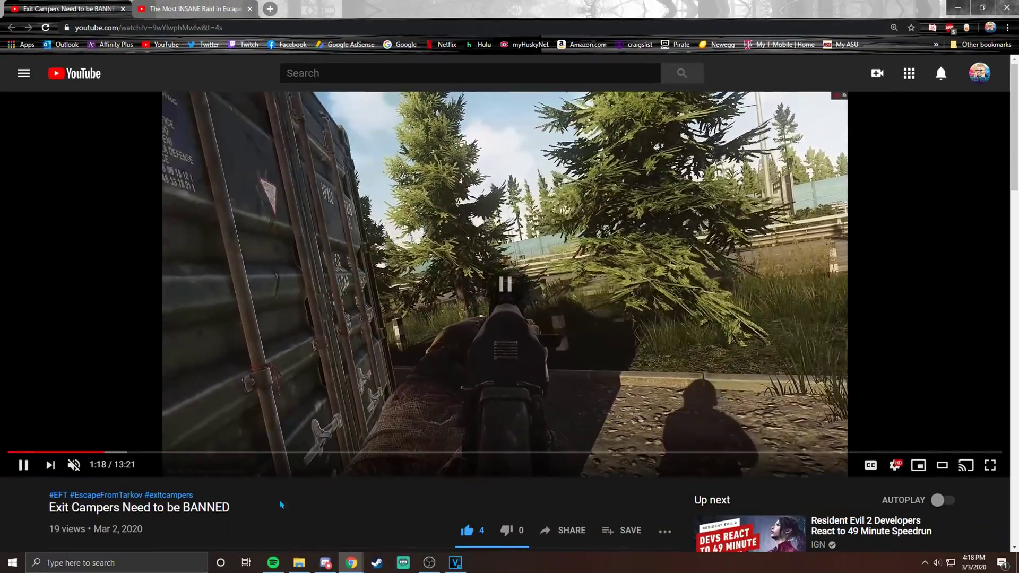
pyautogui.click(245, 5)
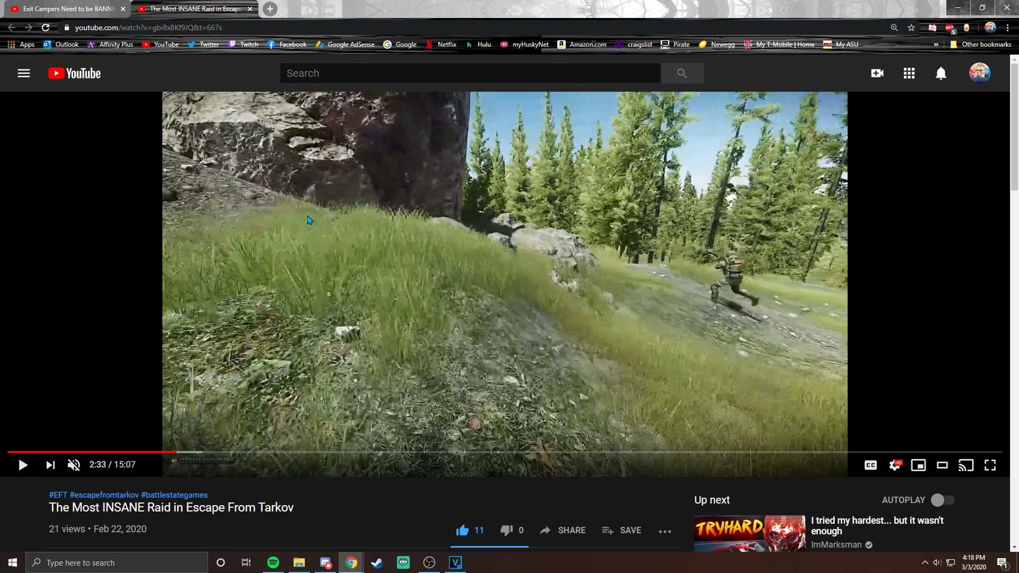
# Step: Open Stats for nerds on the raid video and highlight its 1920x1080@60 resolution and avc1 codec
pyautogui.rightClick(359, 274)
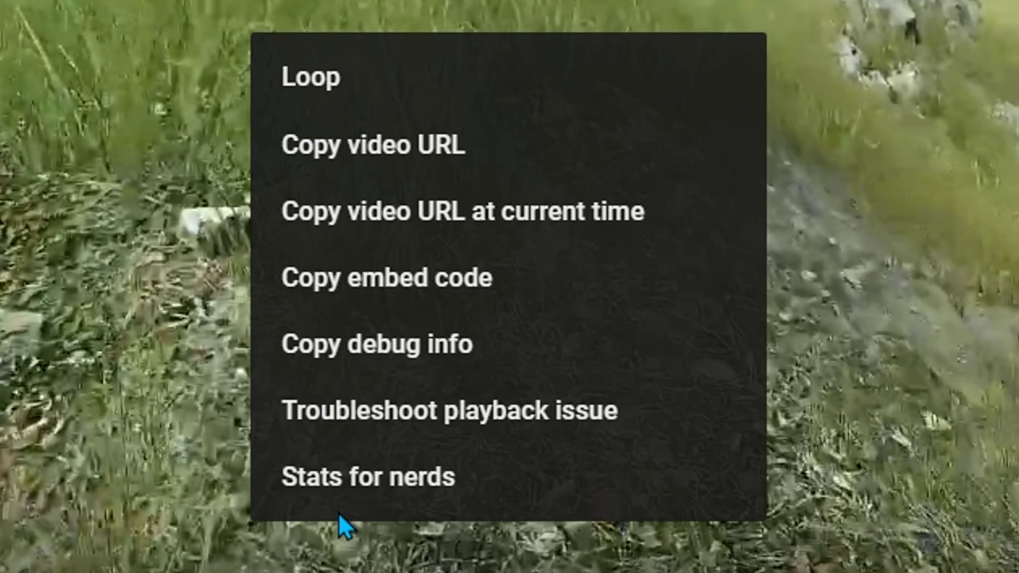
pyautogui.click(353, 498)
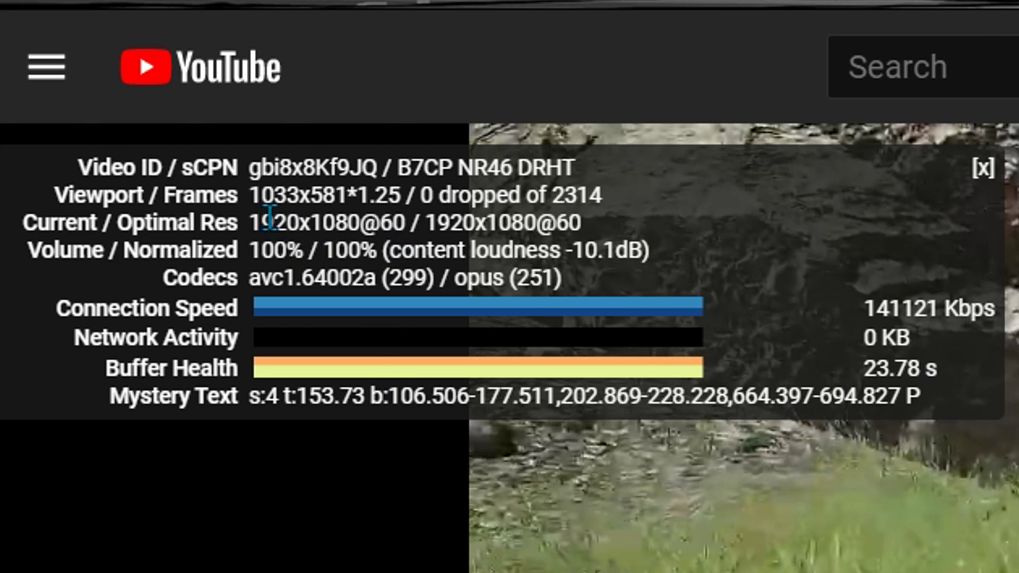
pyautogui.moveTo(254, 221); pyautogui.dragTo(434, 226)
pyautogui.click(432, 224)
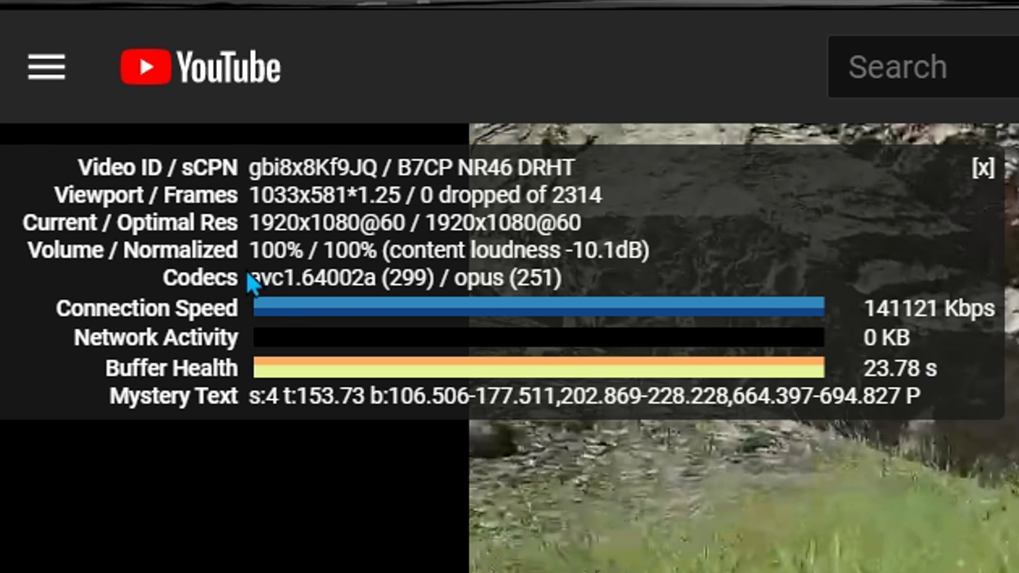
pyautogui.moveTo(252, 268); pyautogui.dragTo(391, 276)
pyautogui.click(391, 277)
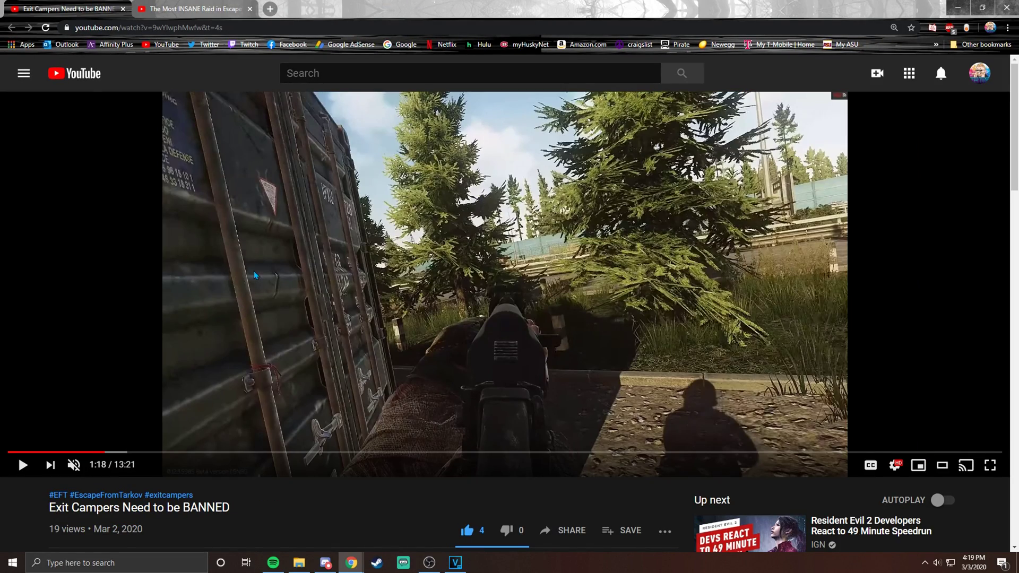
# Step: On the Exit Campers video, open Stats for nerds and highlight the vp09 codec
pyautogui.click(209, 5)
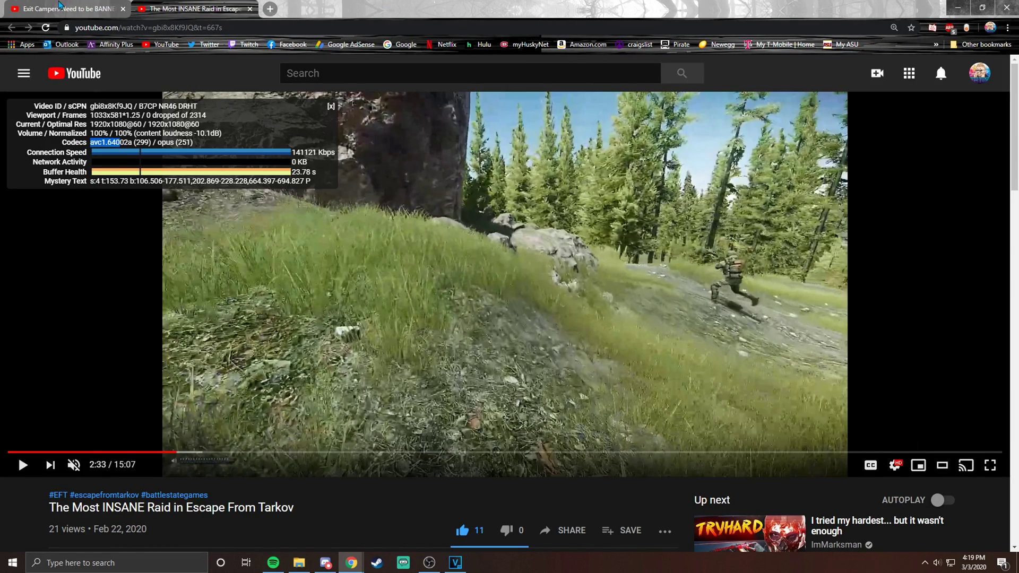
pyautogui.hotkey('ctrl', 'shift', 'Tab')
pyautogui.rightClick(342, 215)
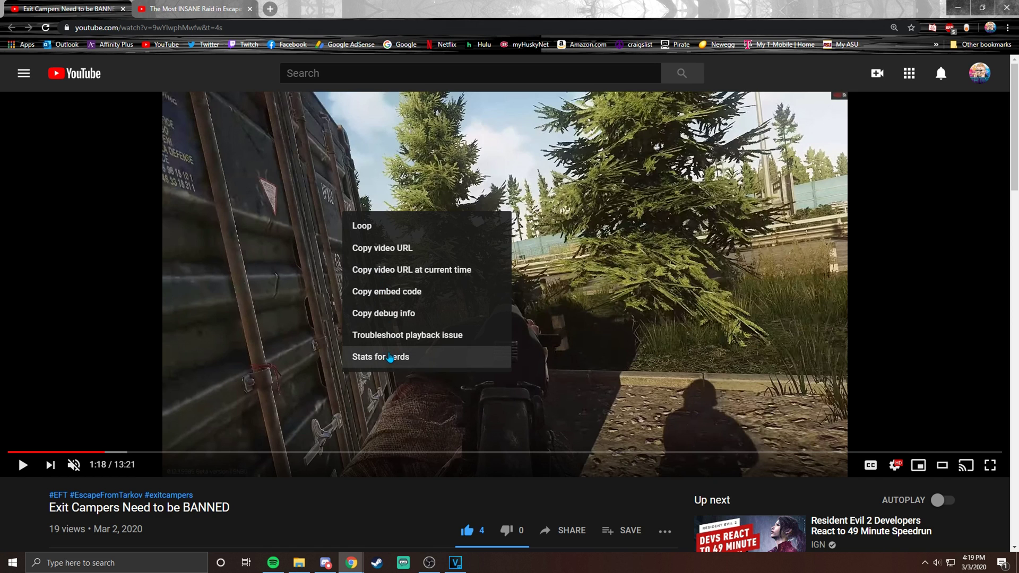
pyautogui.click(386, 359)
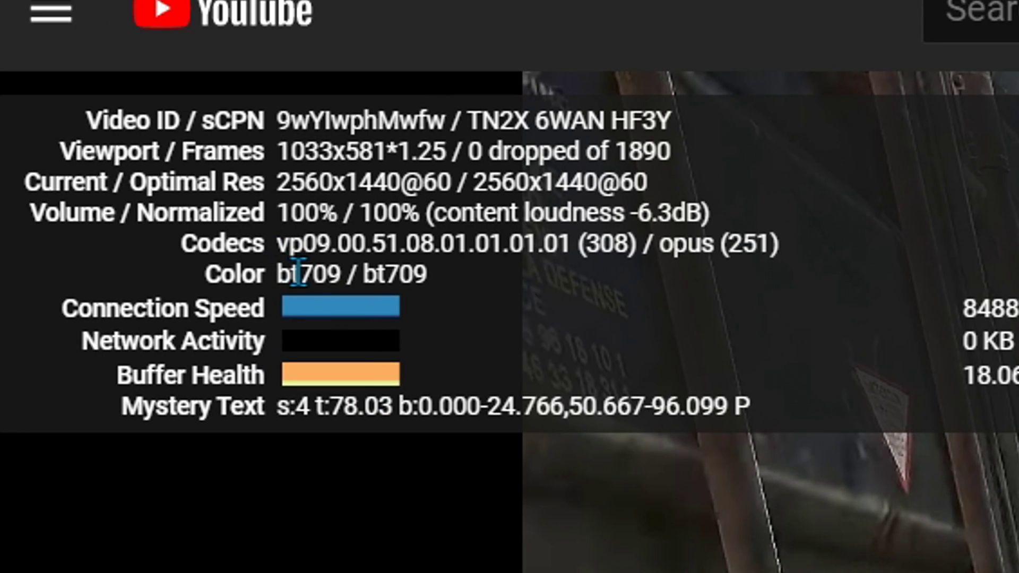
pyautogui.moveTo(281, 254); pyautogui.dragTo(335, 252)
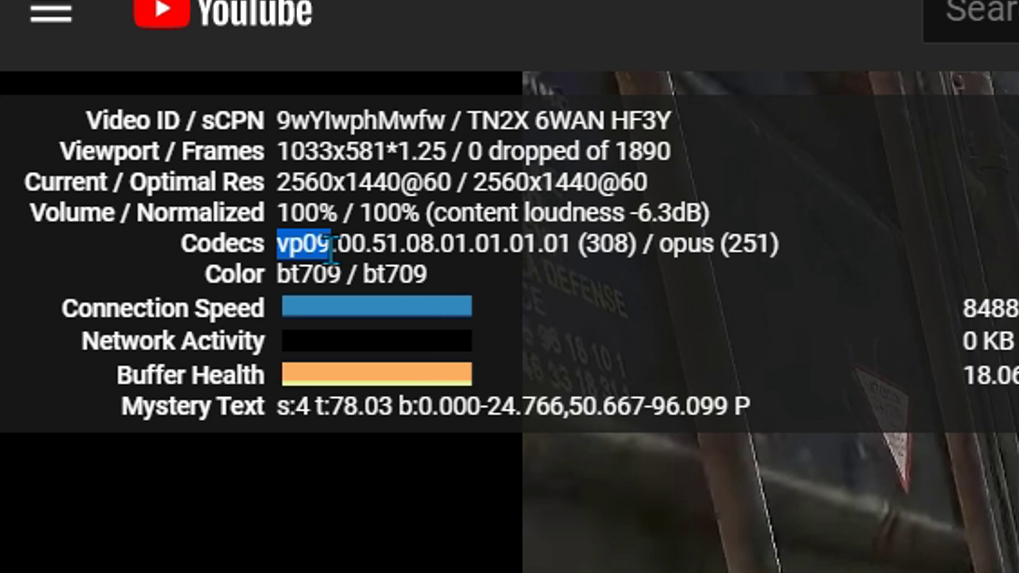
pyautogui.click(330, 266)
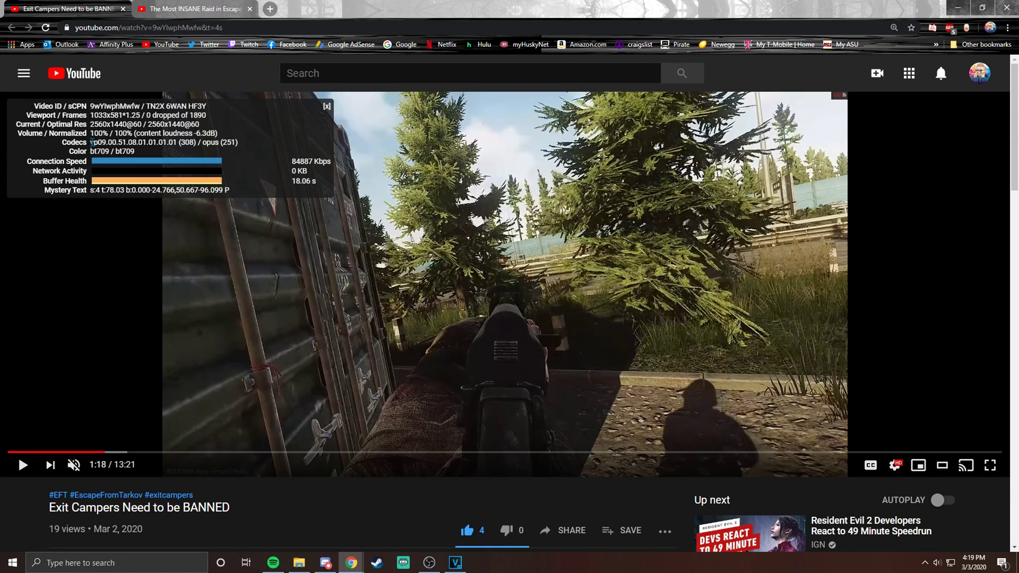
# Step: Re-highlight vp09, confirm 1440p60 quality in the player settings, then go to the raid tab
pyautogui.moveTo(91, 142)
pyautogui.mouseDown()
pyautogui.moveTo(109, 143)
pyautogui.moveTo(90, 142)
pyautogui.mouseUp()
pyautogui.click(895, 465)
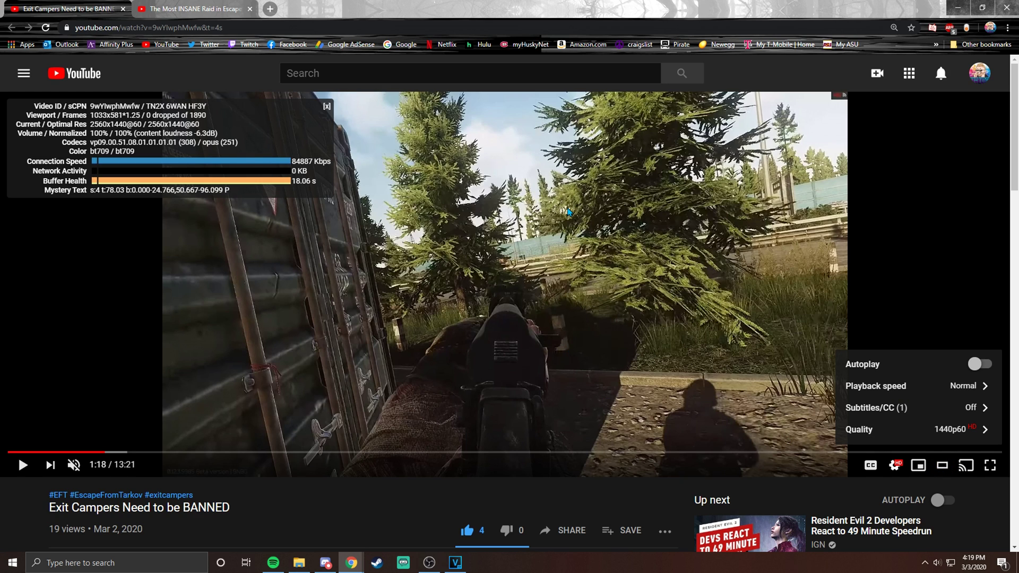
pyautogui.click(205, 9)
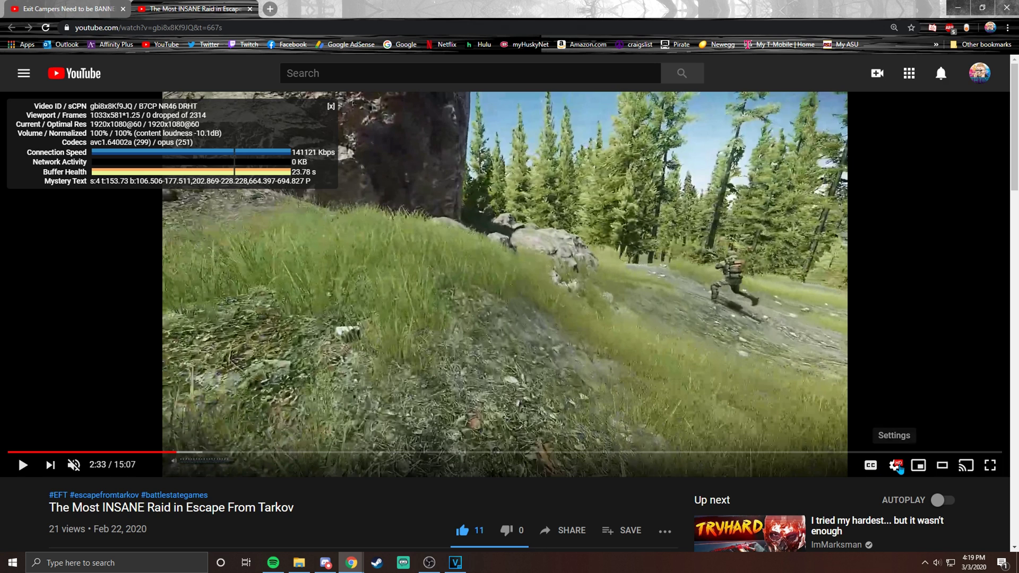
# Step: Compare quality across both tabs and point out the raid video's avc1 codec in the stats
pyautogui.click(895, 465)
pyautogui.hotkey('ctrl', 'shift', 'Tab')
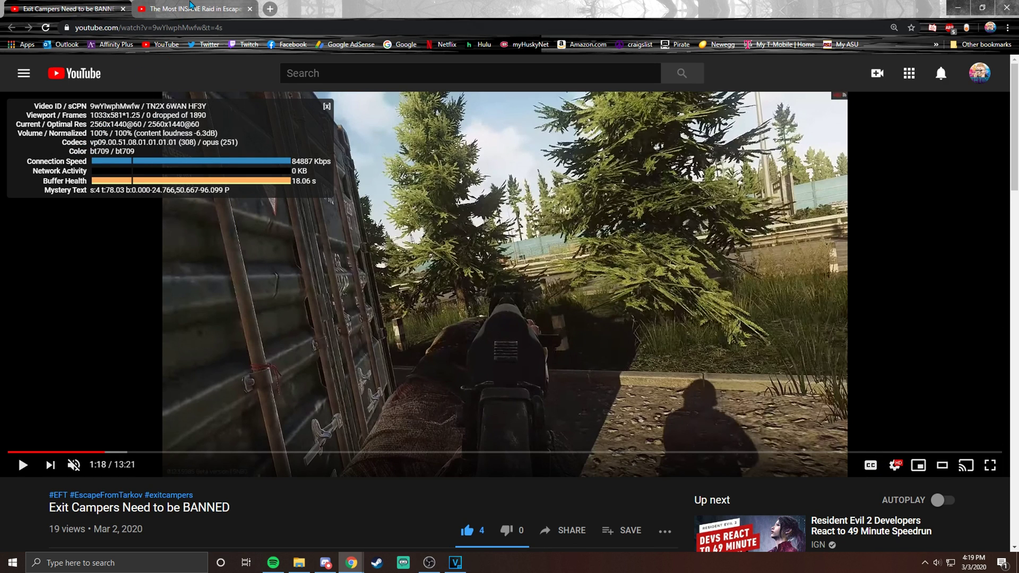
pyautogui.click(170, 8)
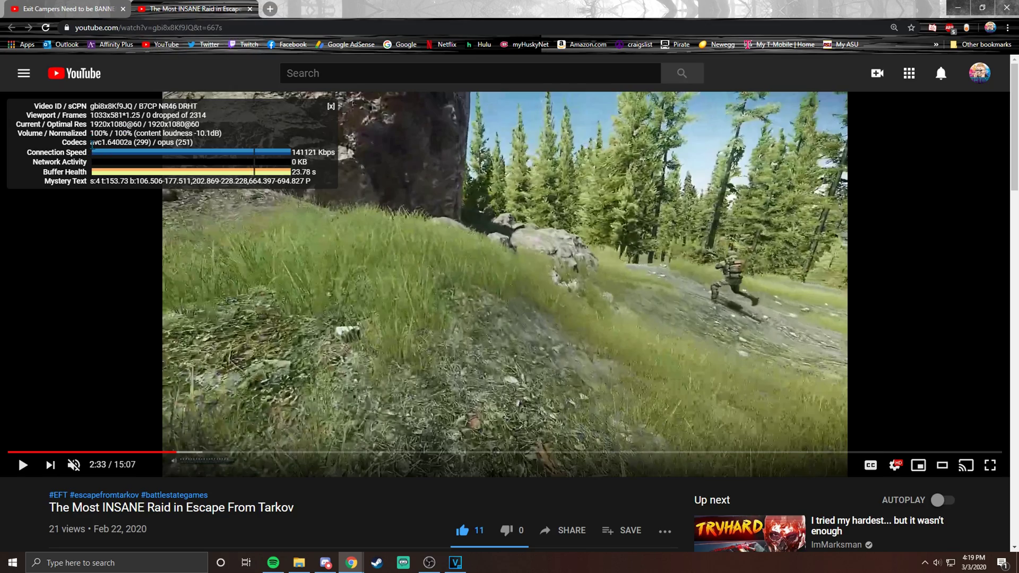
pyautogui.moveTo(91, 143); pyautogui.dragTo(111, 144)
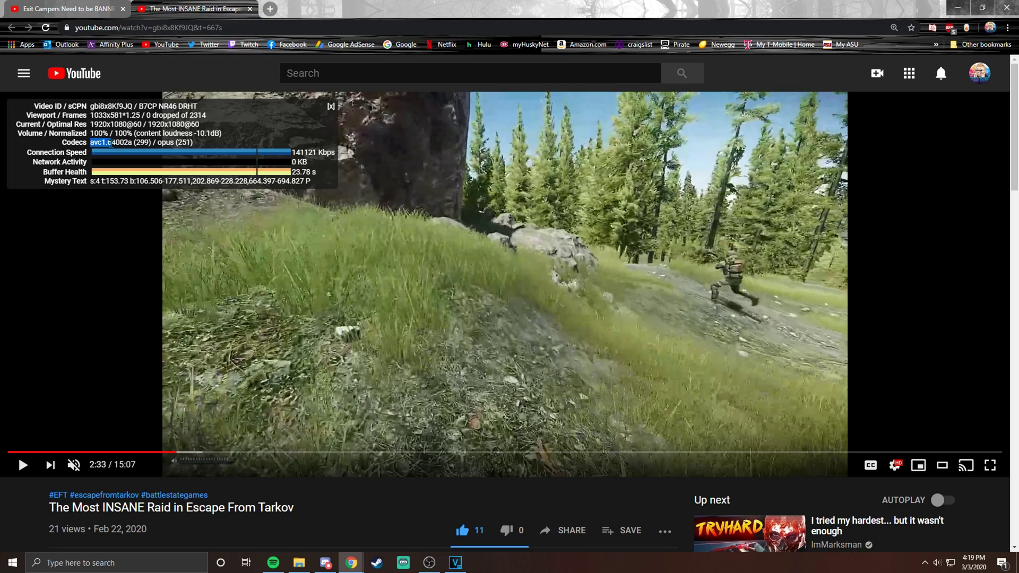
pyautogui.click(305, 315)
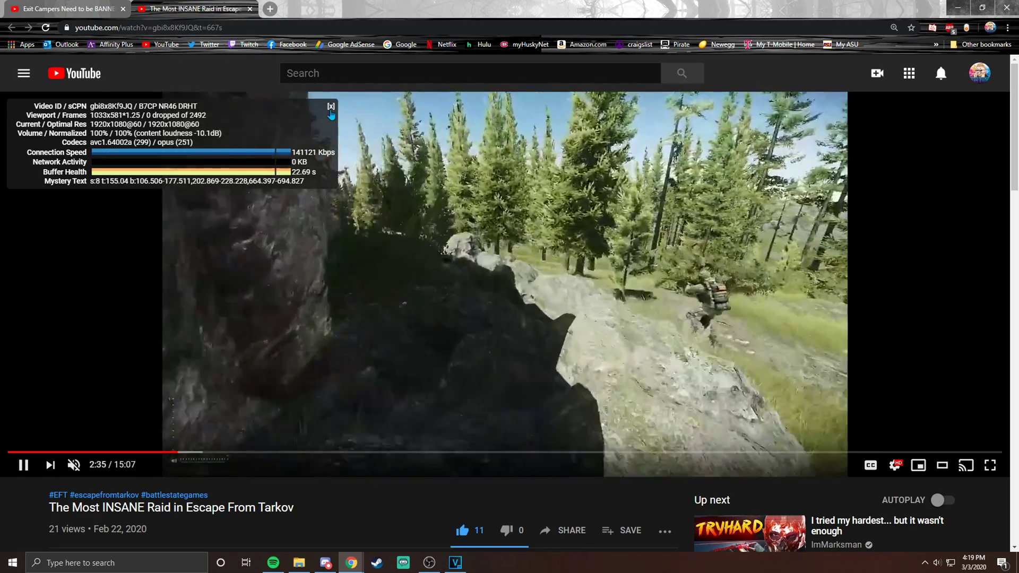
# Step: Close the raid video's stats overlay and leave the video paused
pyautogui.click(330, 109)
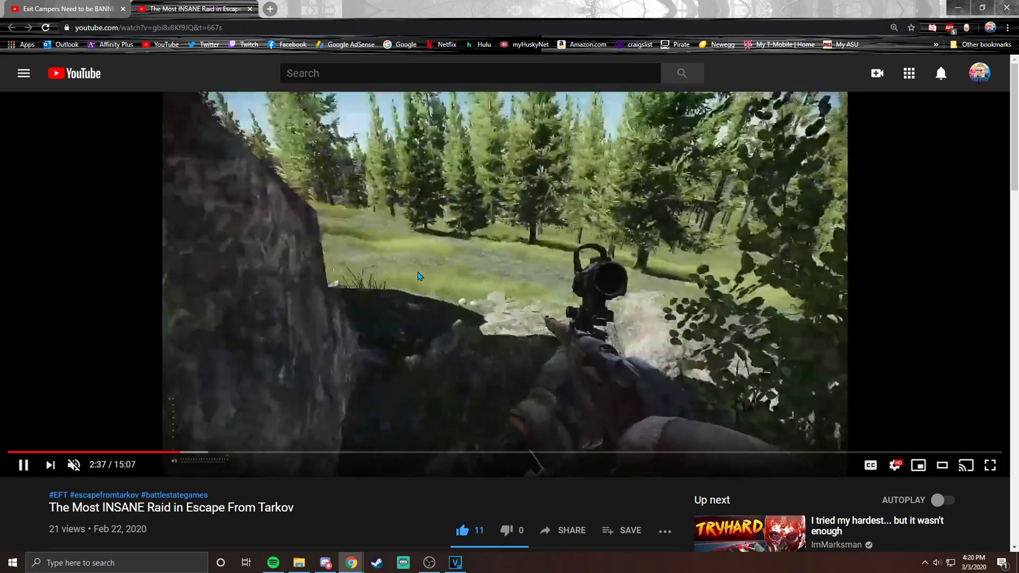
pyautogui.click(419, 276)
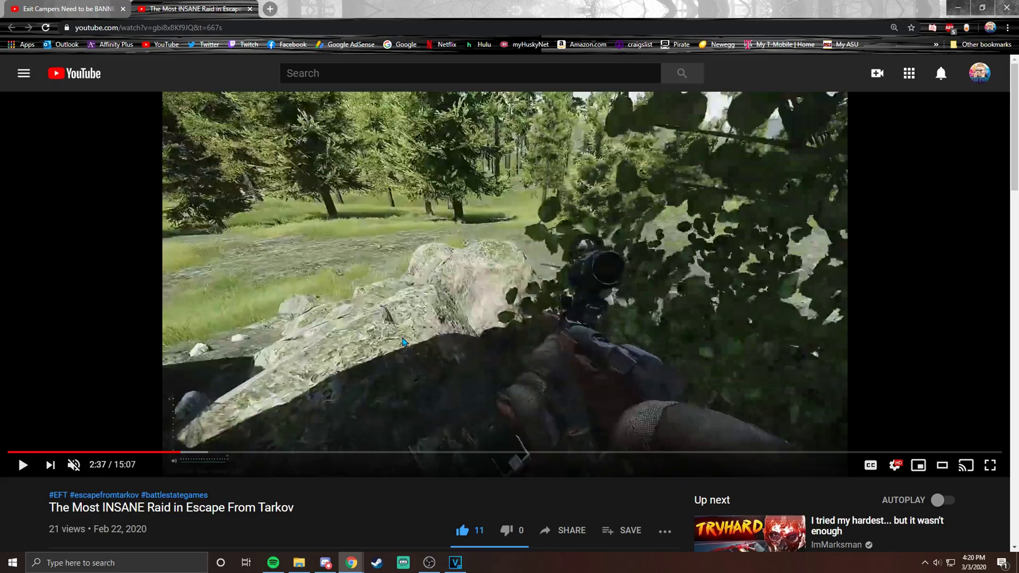
pyautogui.click(358, 313)
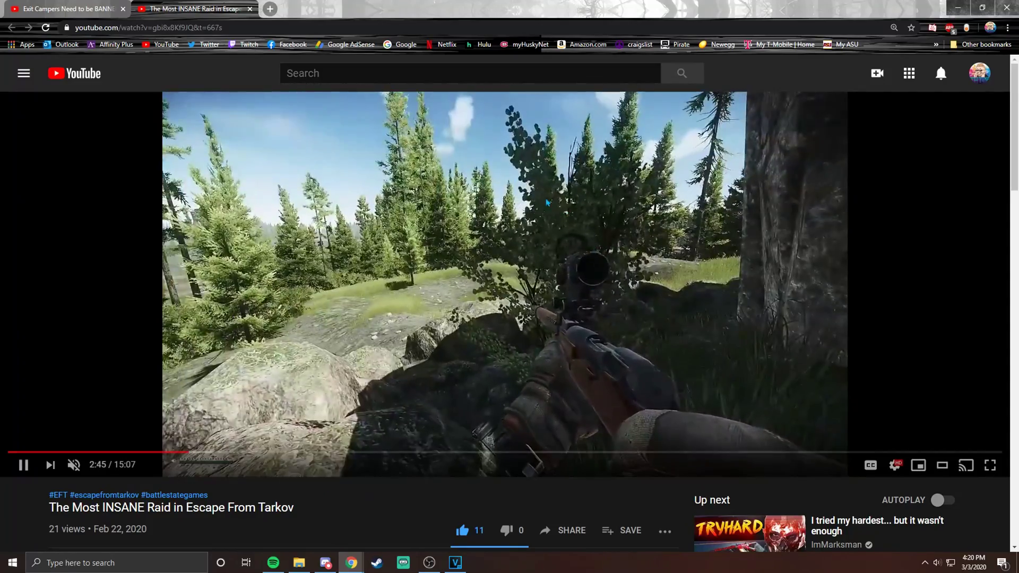
pyautogui.click(239, 264)
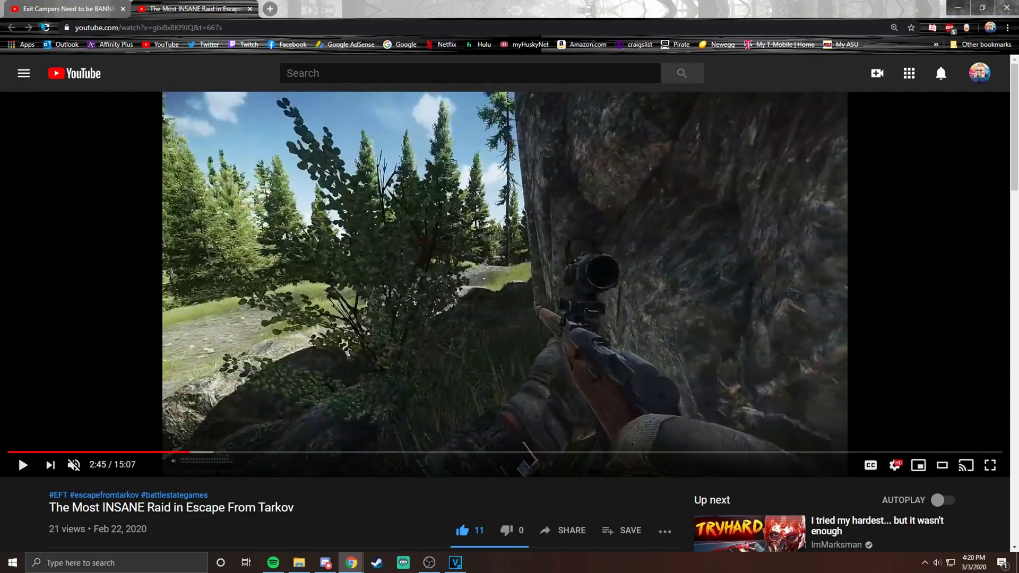
# Step: Close the raid video's tab and minimize Chrome to reveal VEGAS Pro
pyautogui.click(53, 8)
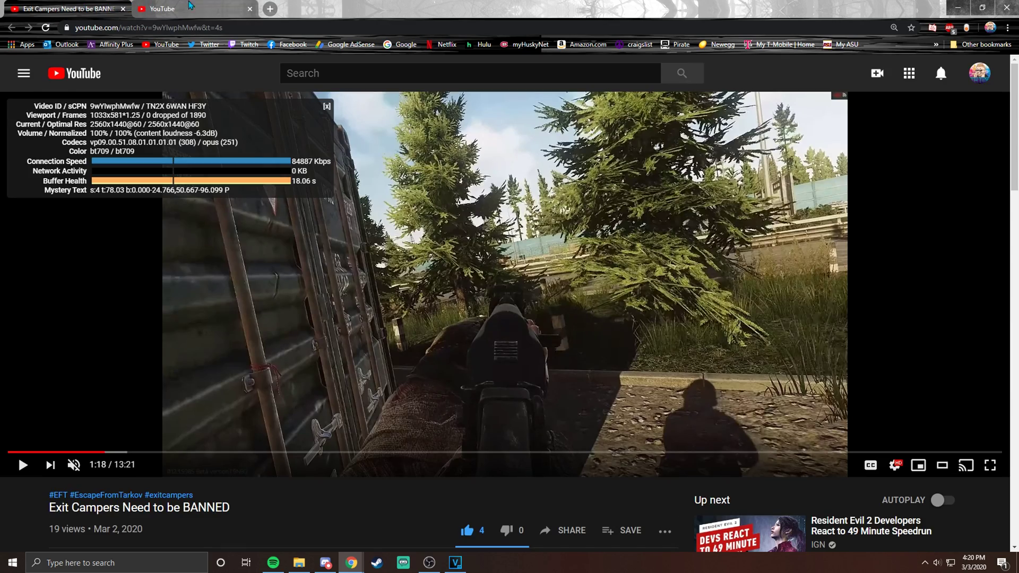
pyautogui.click(190, 7)
pyautogui.click(249, 9)
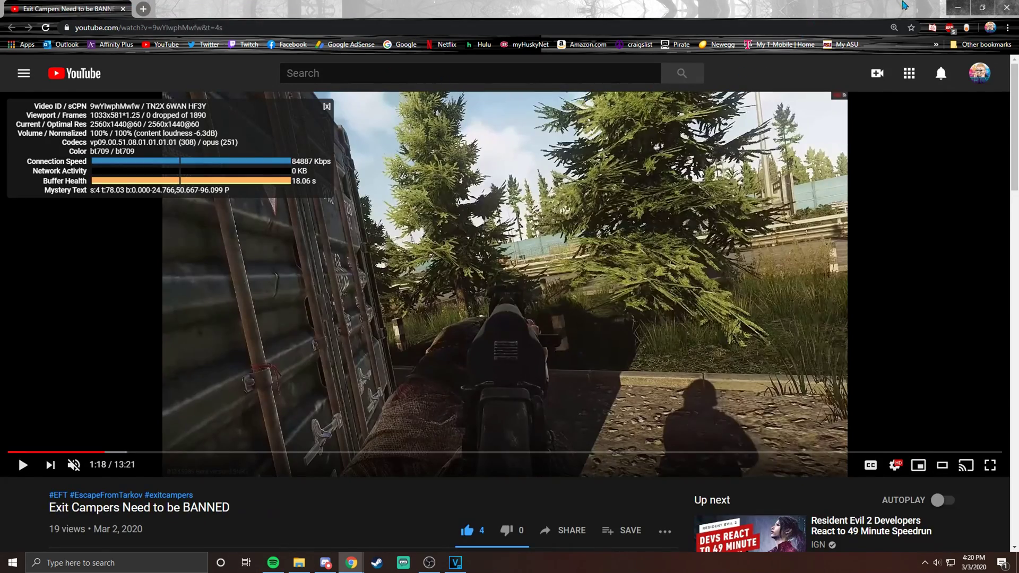
pyautogui.click(958, 7)
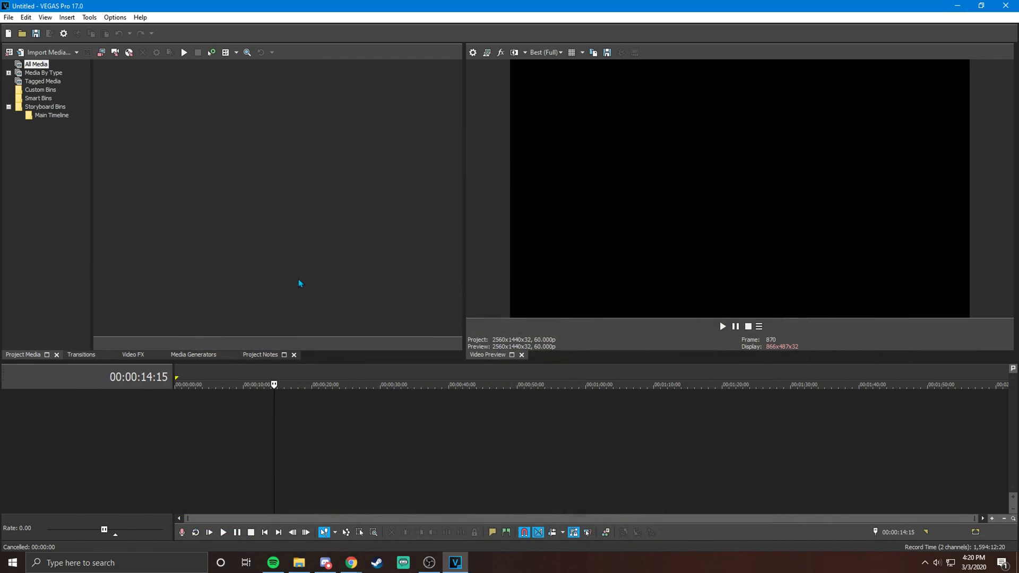
# Step: Start a new project using the Custom 2560x1440, 60 fps template
pyautogui.click(176, 435)
pyautogui.click(8, 17)
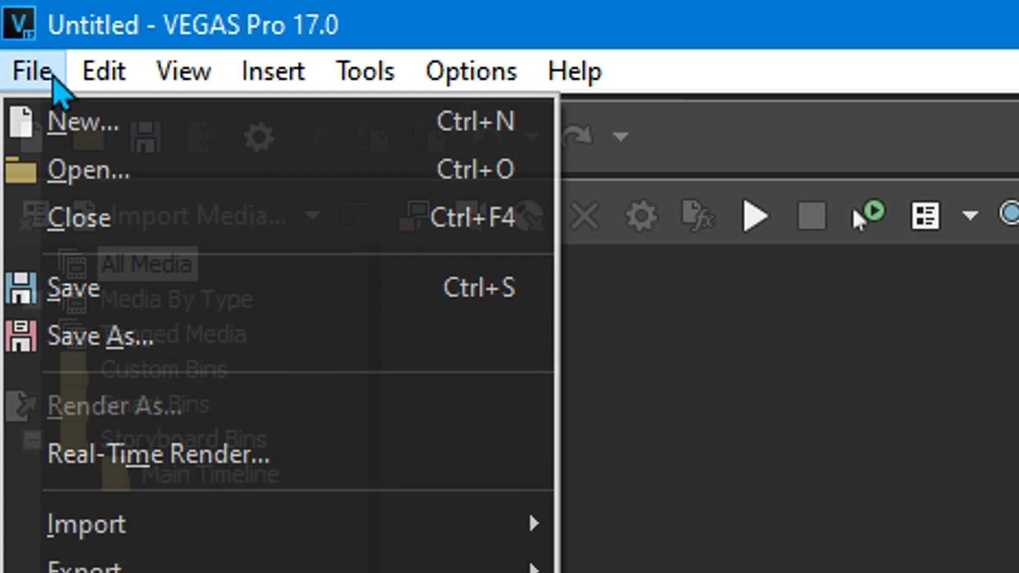
pyautogui.click(63, 142)
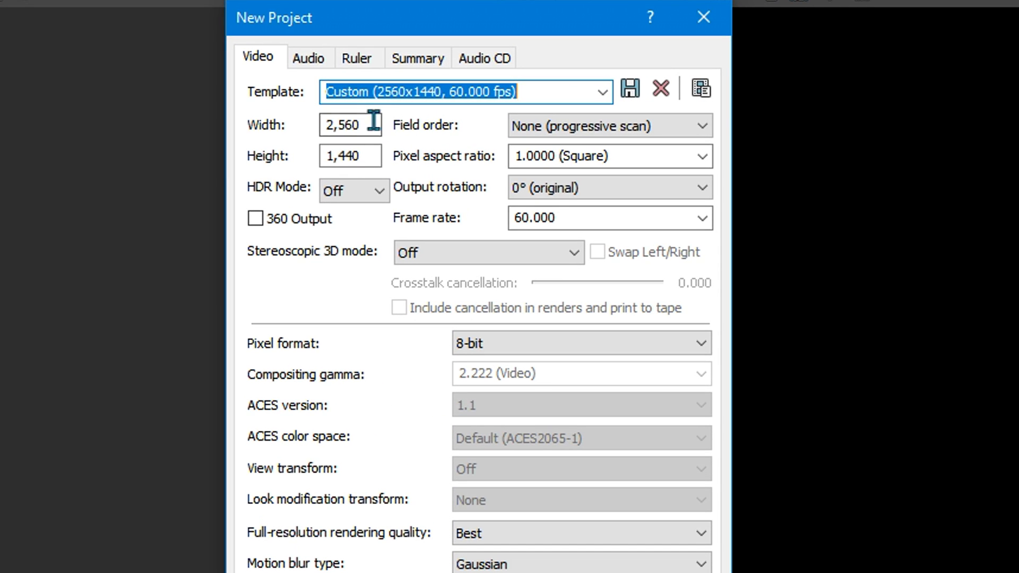
pyautogui.click(357, 125)
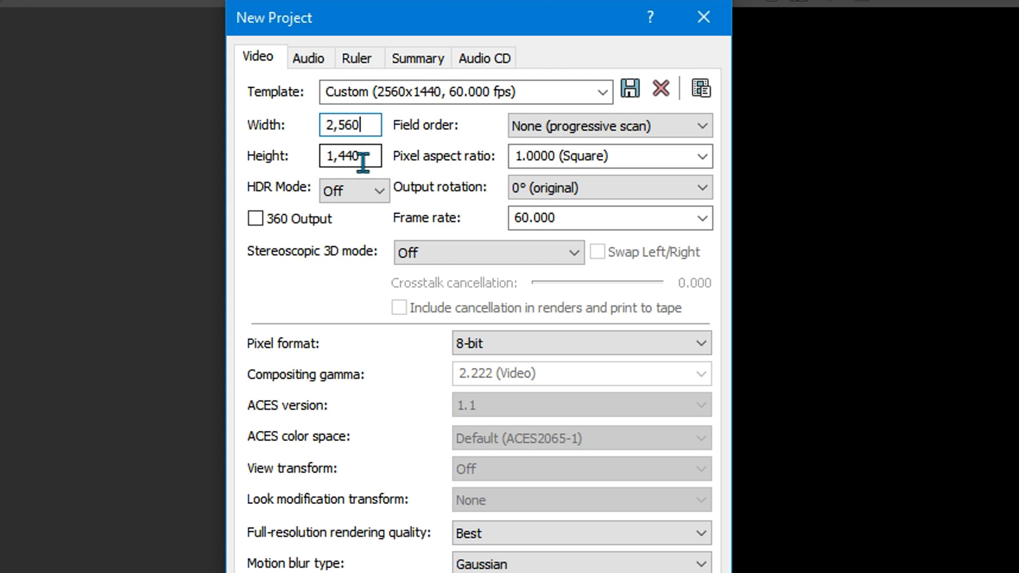
pyautogui.click(605, 98)
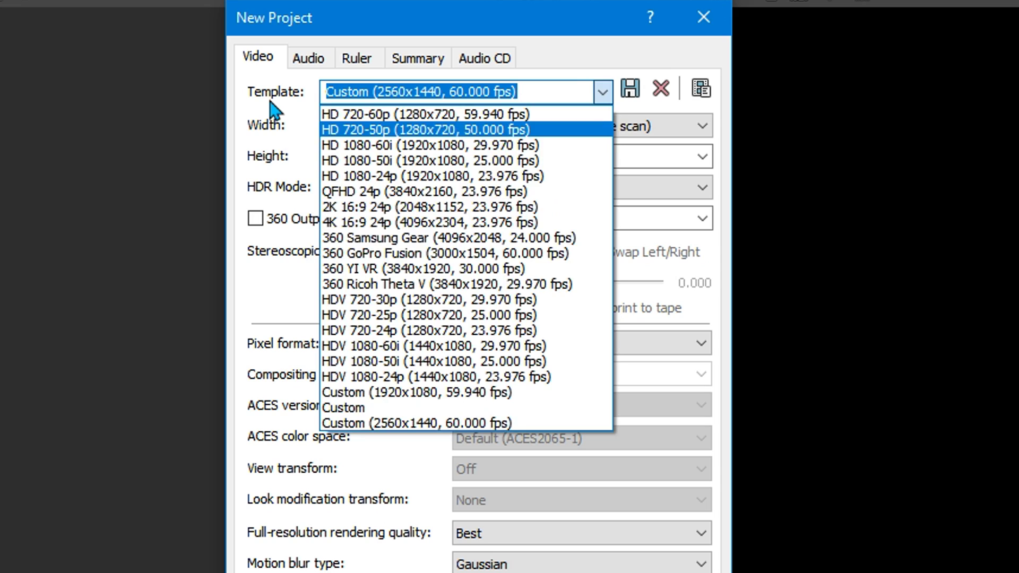
pyautogui.click(313, 202)
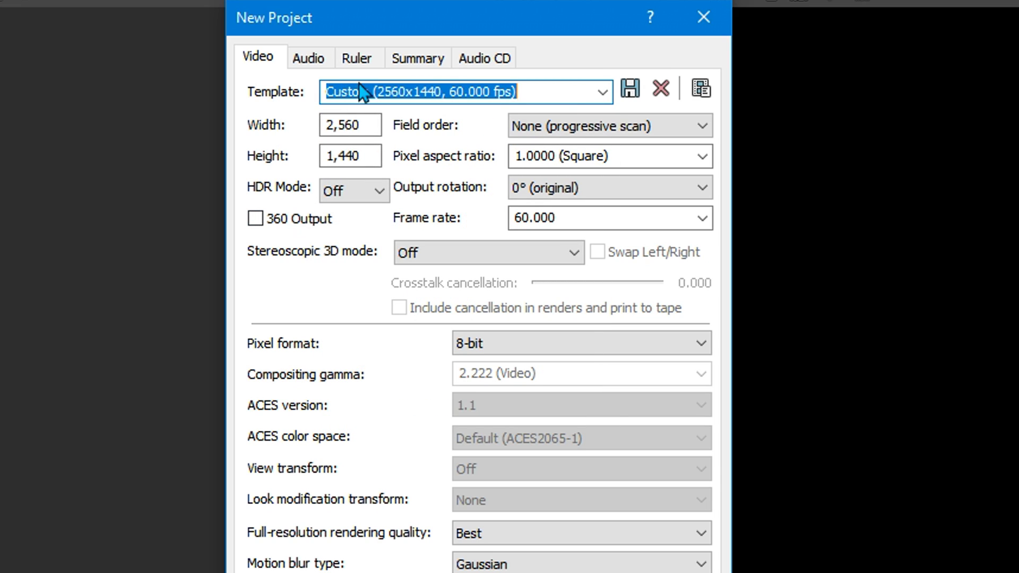
pyautogui.click(448, 86)
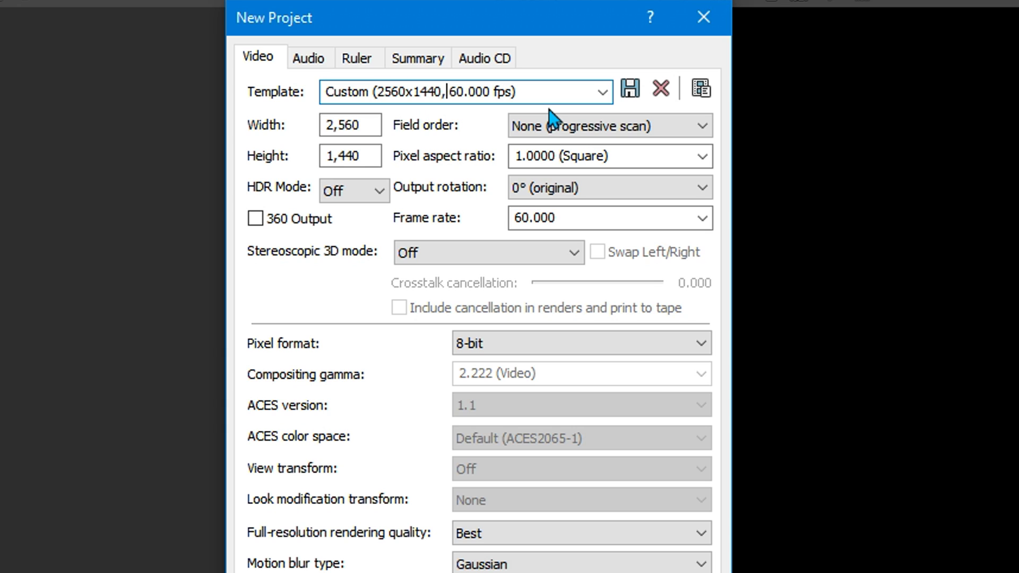
pyautogui.click(602, 94)
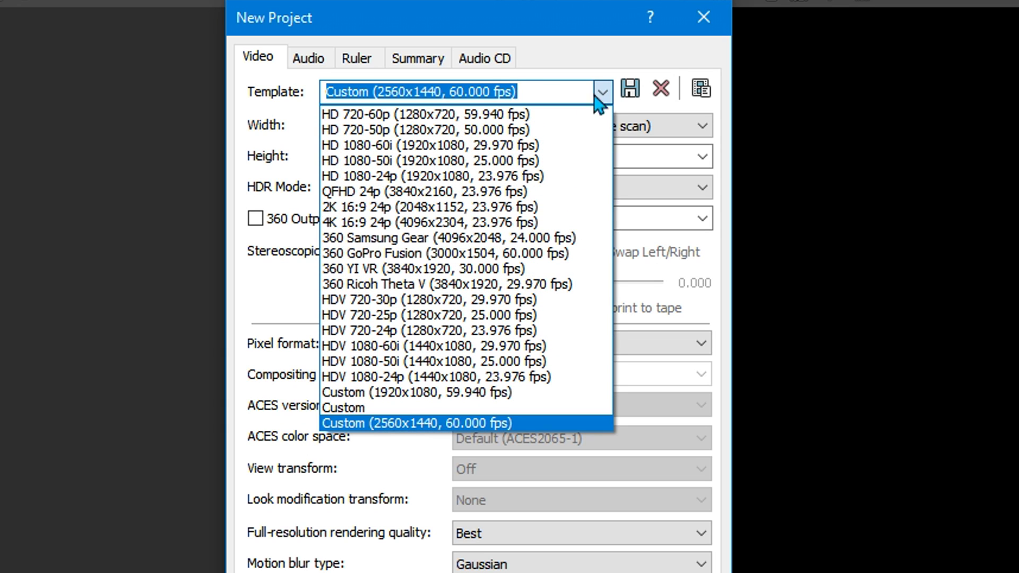
pyautogui.click(393, 452)
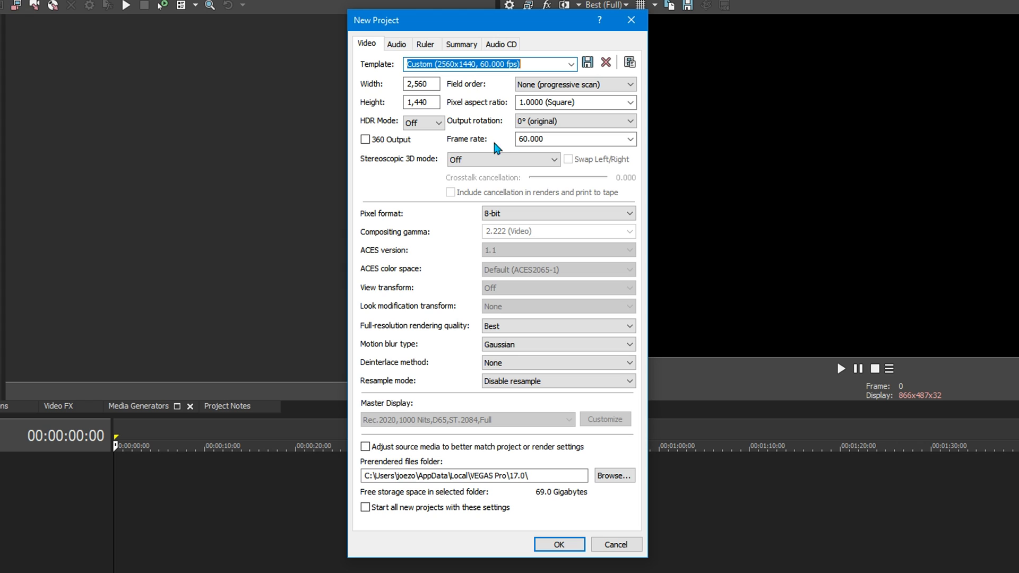
# Step: Keep frame rate 60.000, Gaussian motion blur and deinterlace method None
pyautogui.click(630, 138)
pyautogui.click(629, 140)
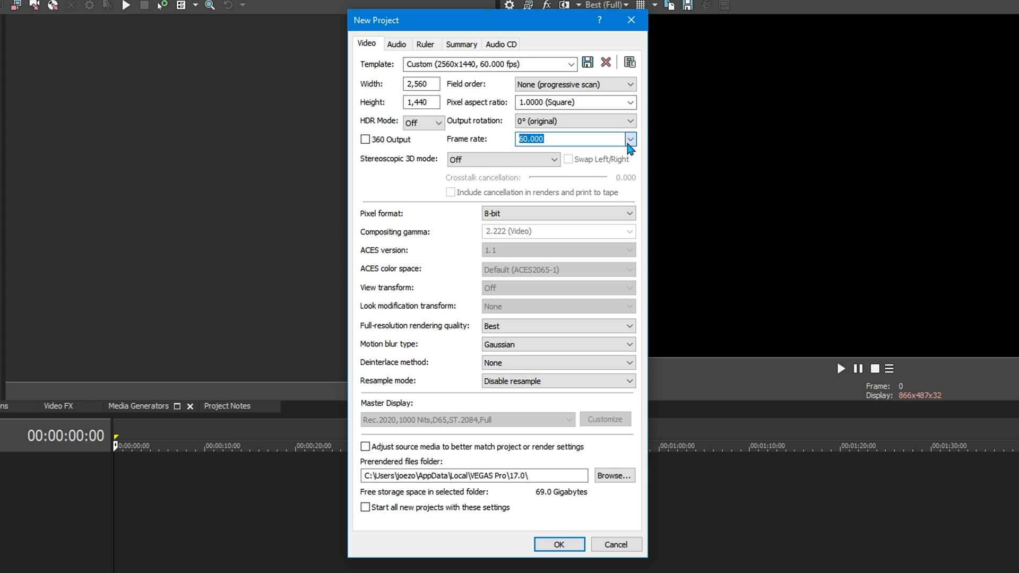
pyautogui.click(628, 139)
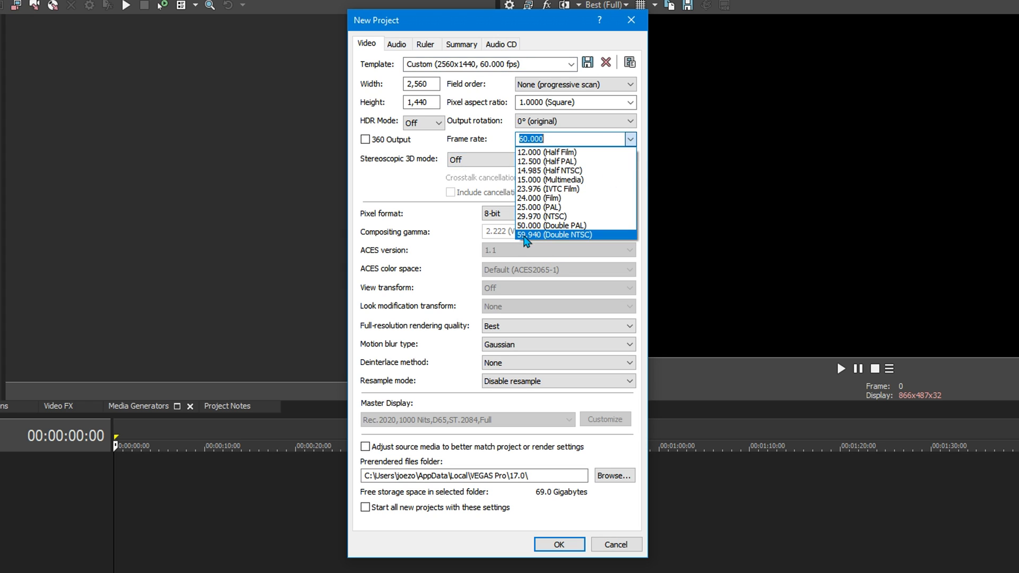
pyautogui.click(515, 143)
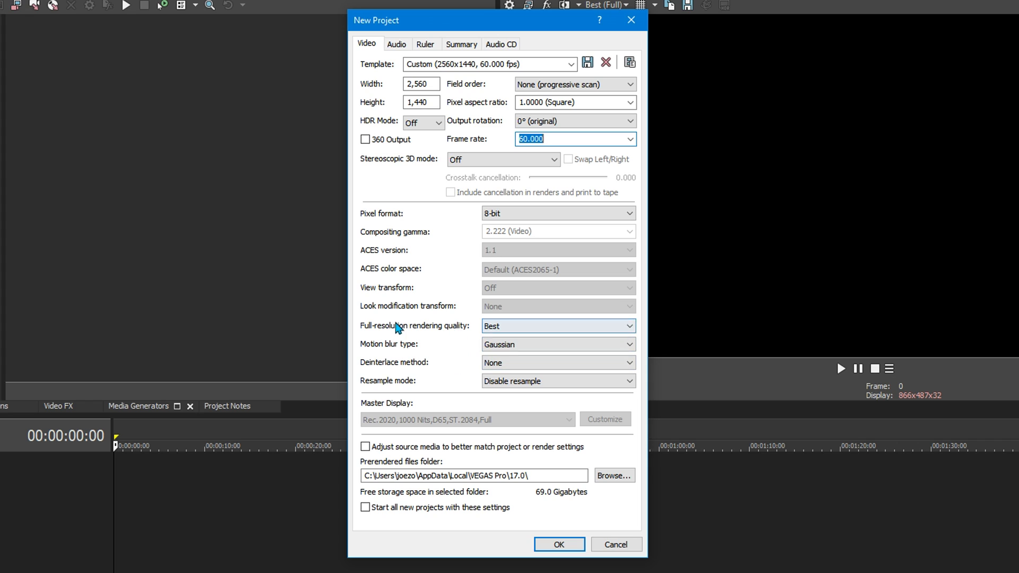
pyautogui.click(512, 345)
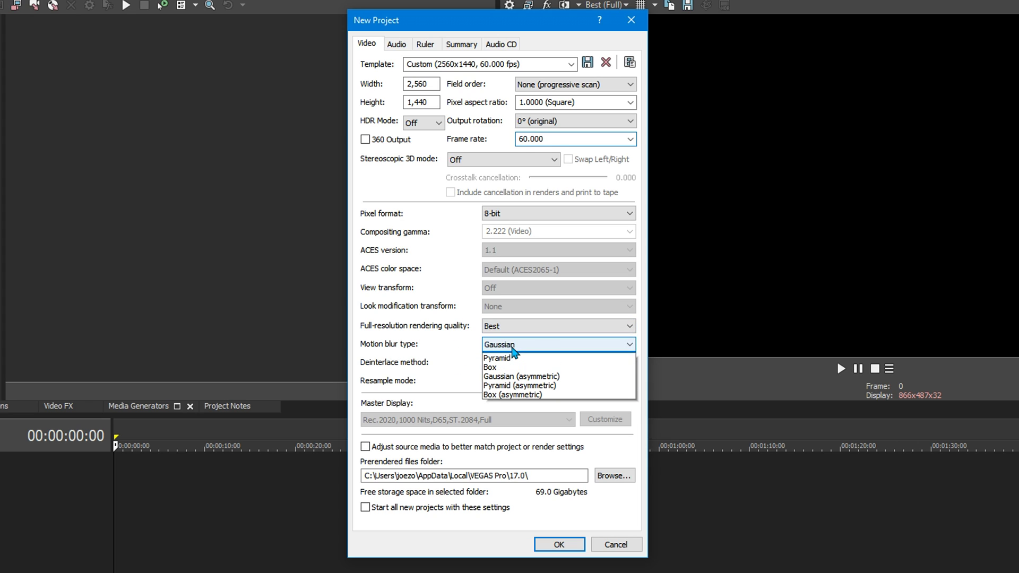
pyautogui.click(512, 356)
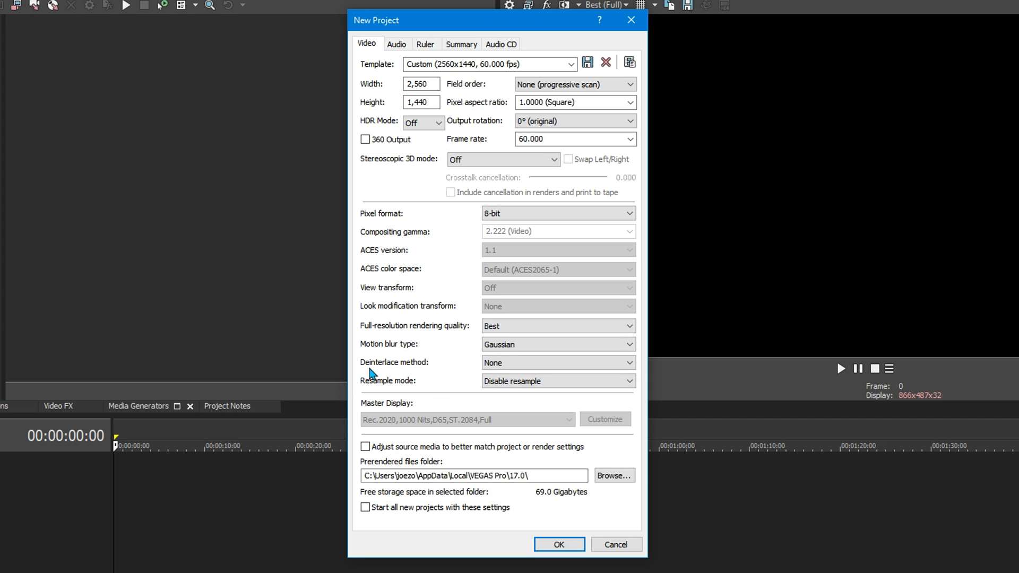
pyautogui.click(619, 362)
pyautogui.click(509, 373)
# Step: Set resample mode to Disable resample and tick 'Start all new projects with these settings'
pyautogui.click(497, 386)
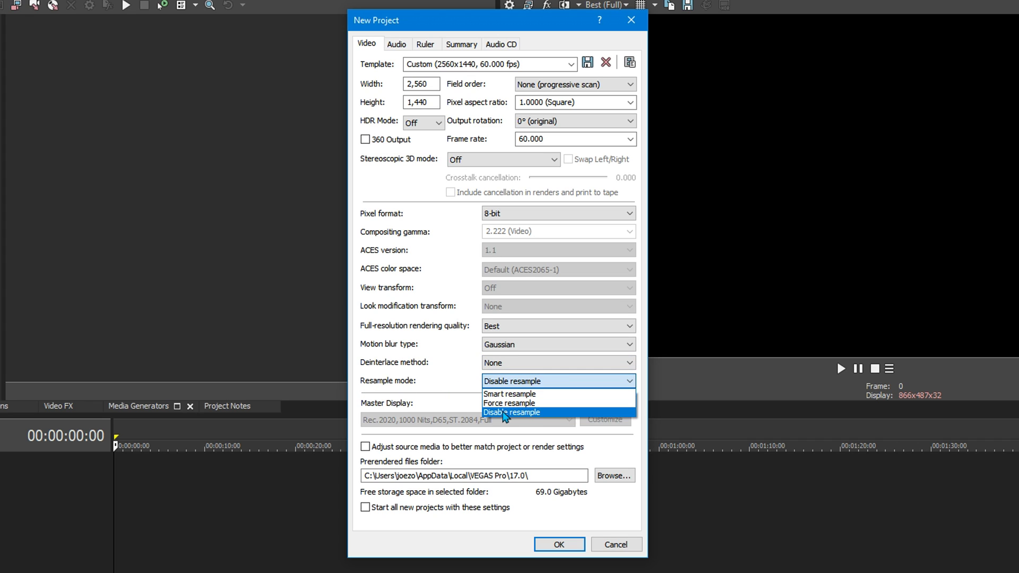
pyautogui.click(508, 413)
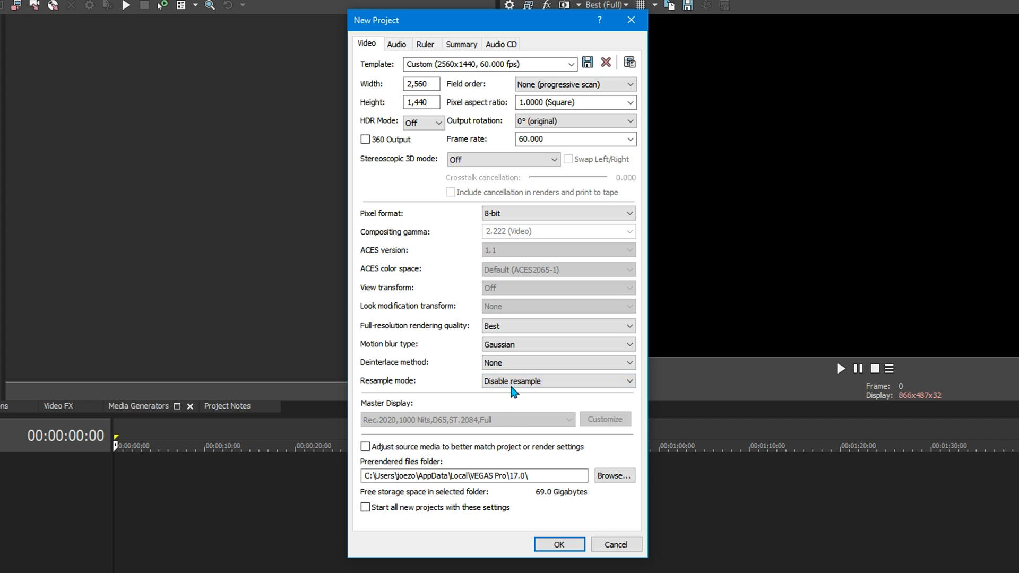
pyautogui.click(518, 384)
pyautogui.click(508, 395)
pyautogui.click(520, 384)
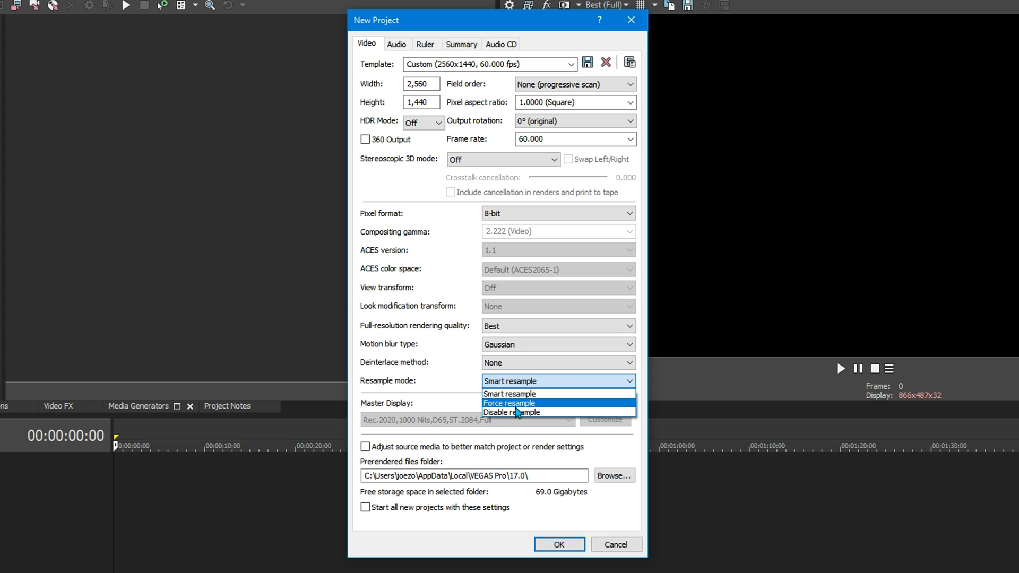
pyautogui.click(506, 413)
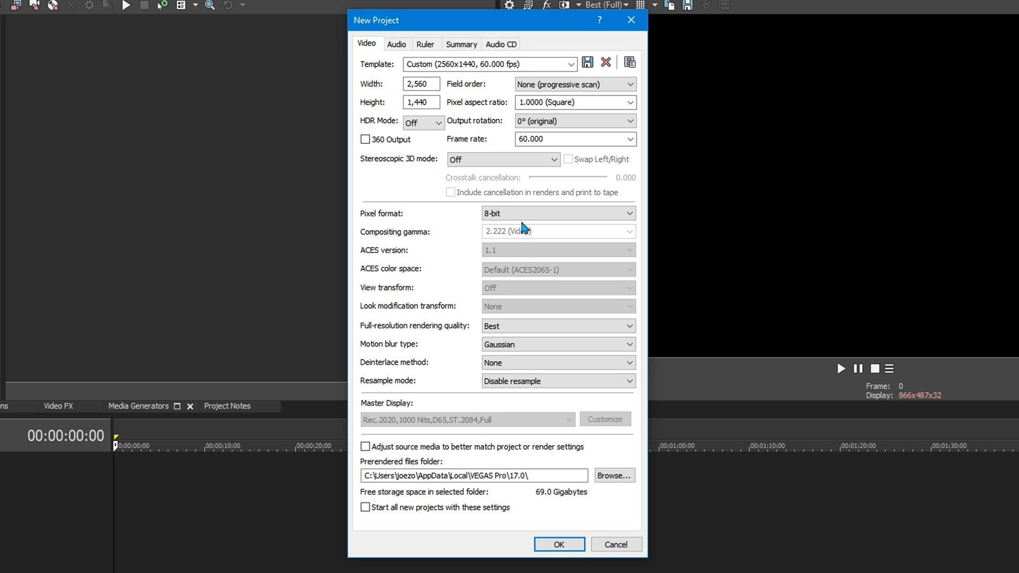
pyautogui.click(510, 383)
pyautogui.click(510, 385)
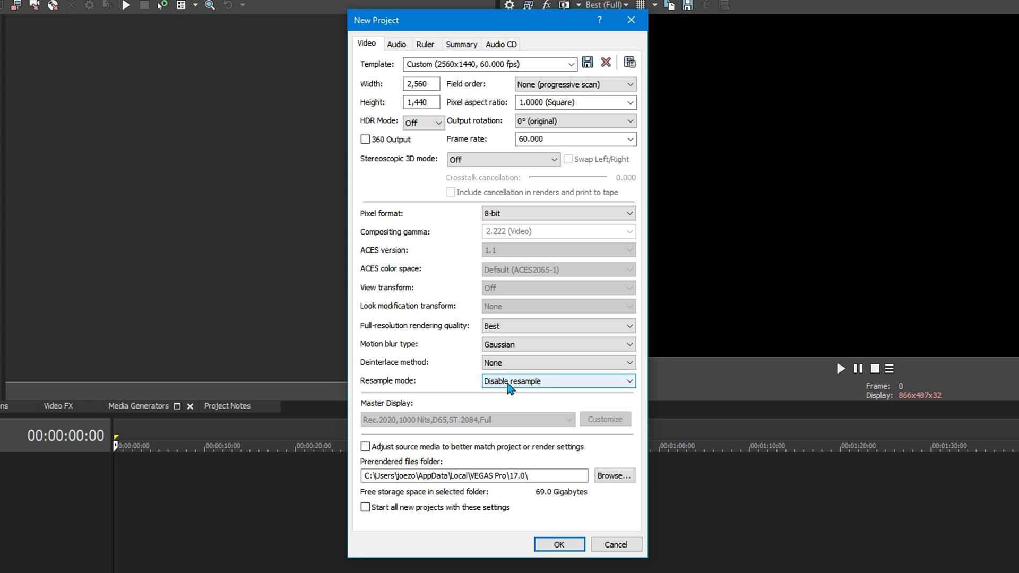
pyautogui.click(364, 506)
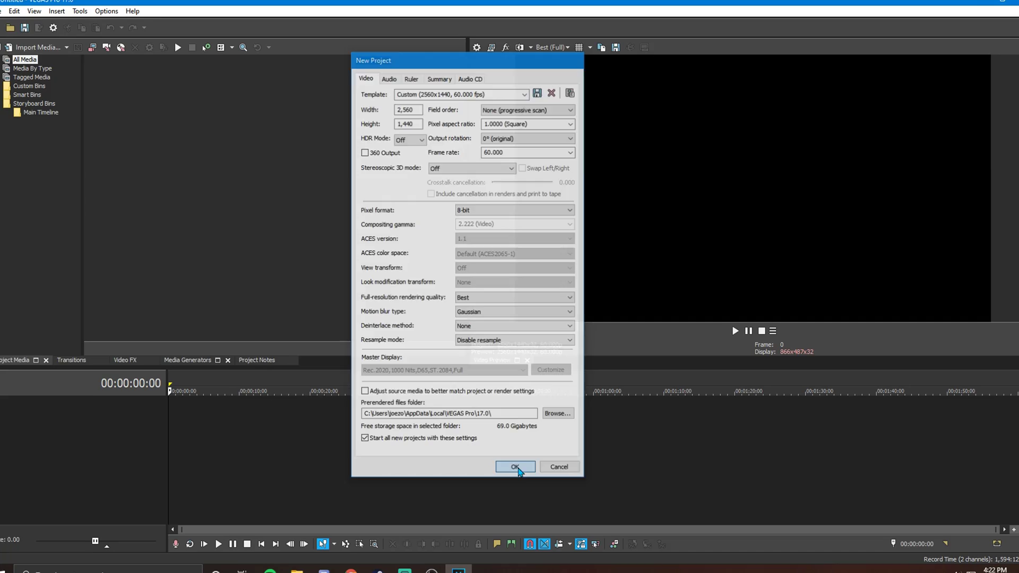
# Step: Confirm the project settings, import shotgun 1 from Youtube (E:), and drag shotgun 1.mp4 onto the timeline
pyautogui.click(558, 545)
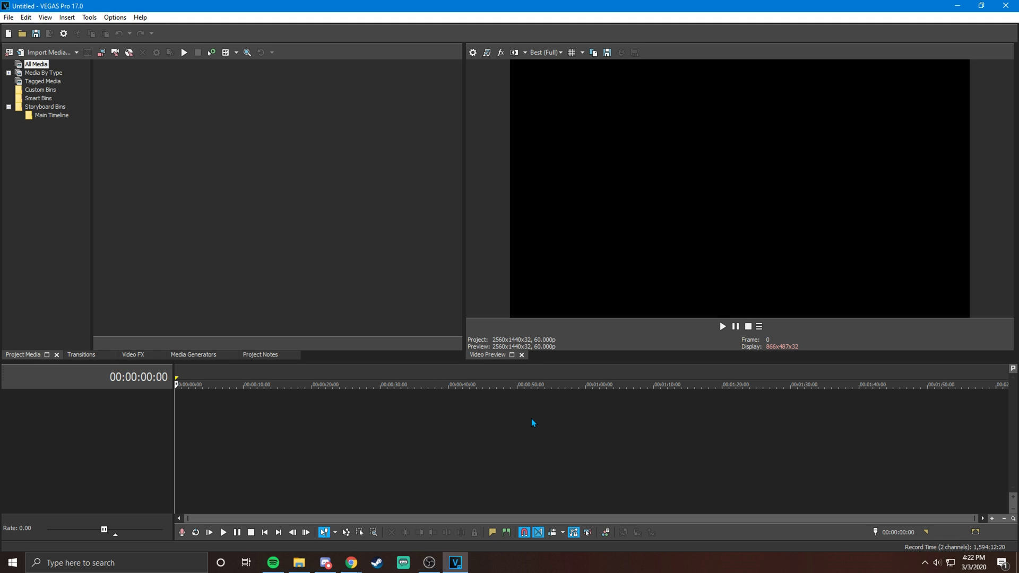
pyautogui.click(52, 53)
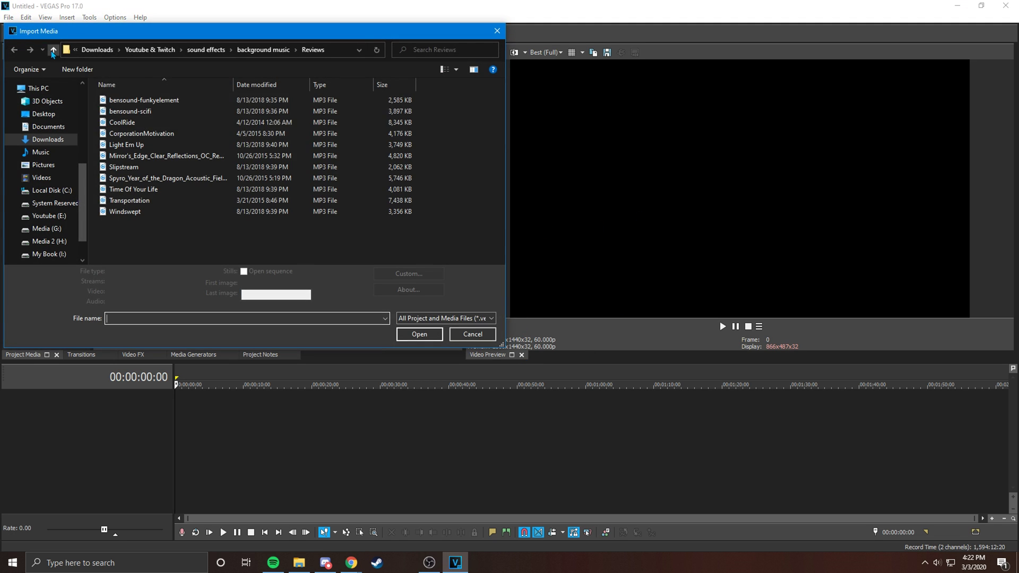
pyautogui.click(45, 216)
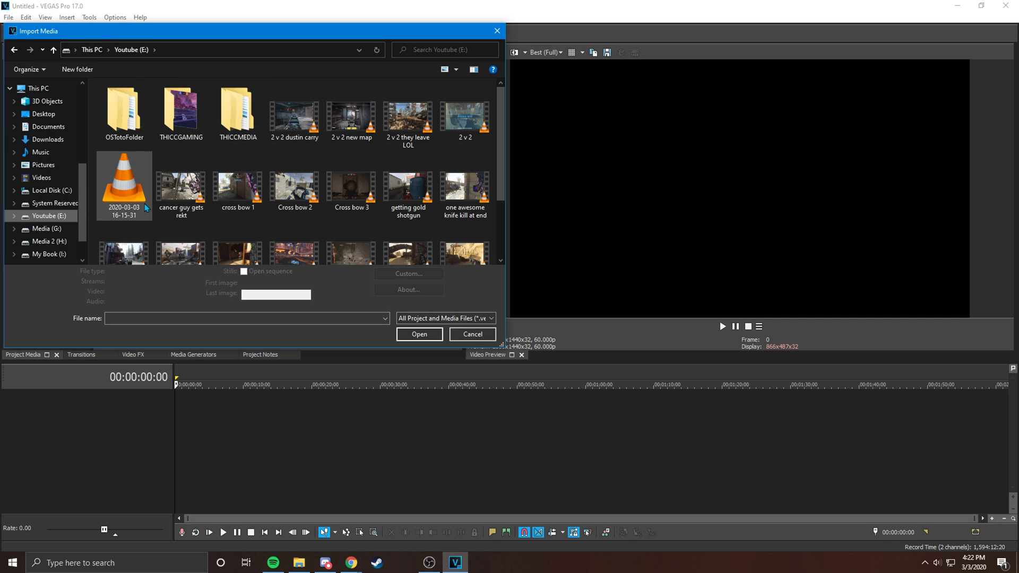
pyautogui.scroll(-1, 300, 191)
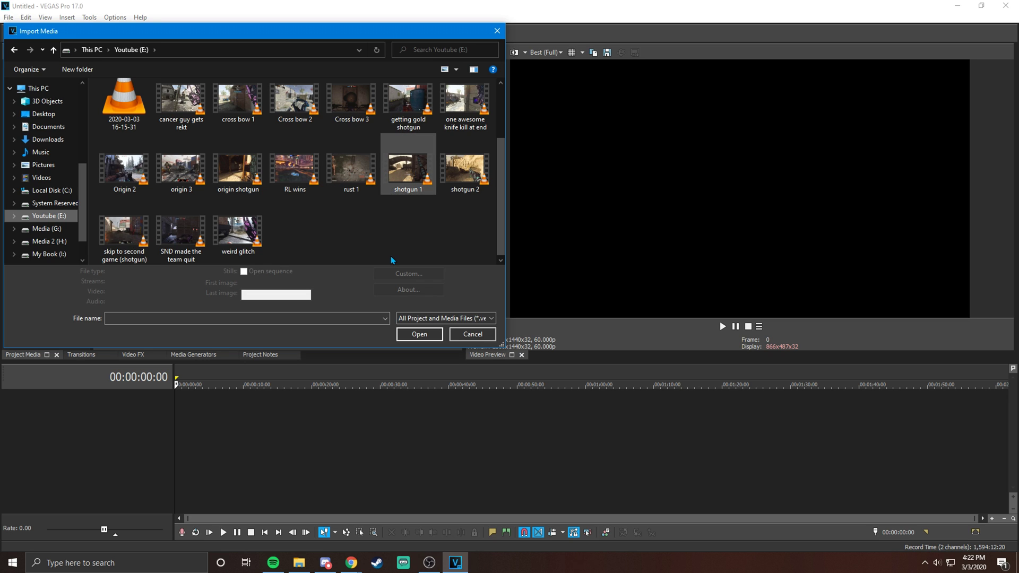
pyautogui.doubleClick(385, 176)
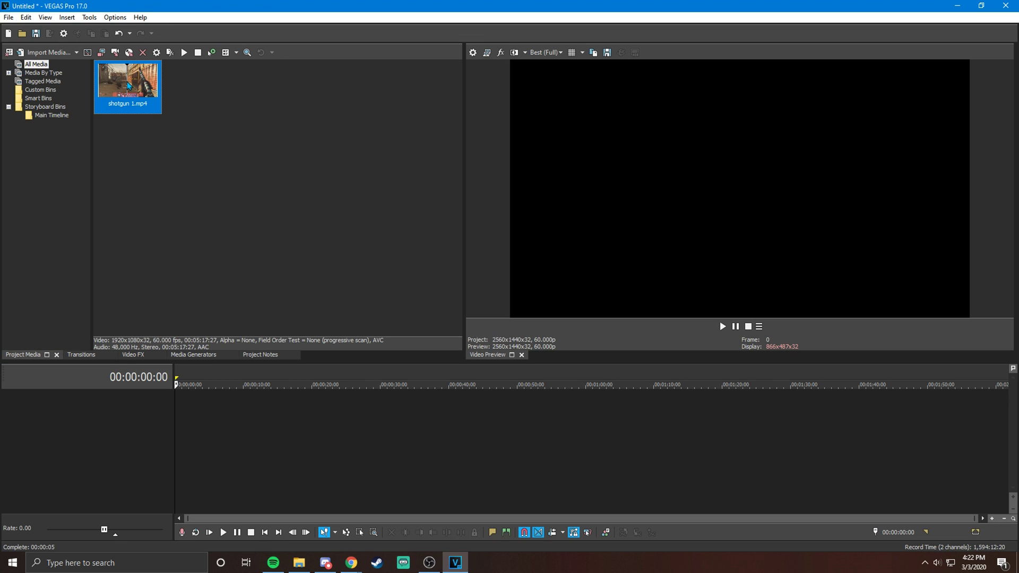
pyautogui.moveTo(128, 85); pyautogui.dragTo(182, 434)
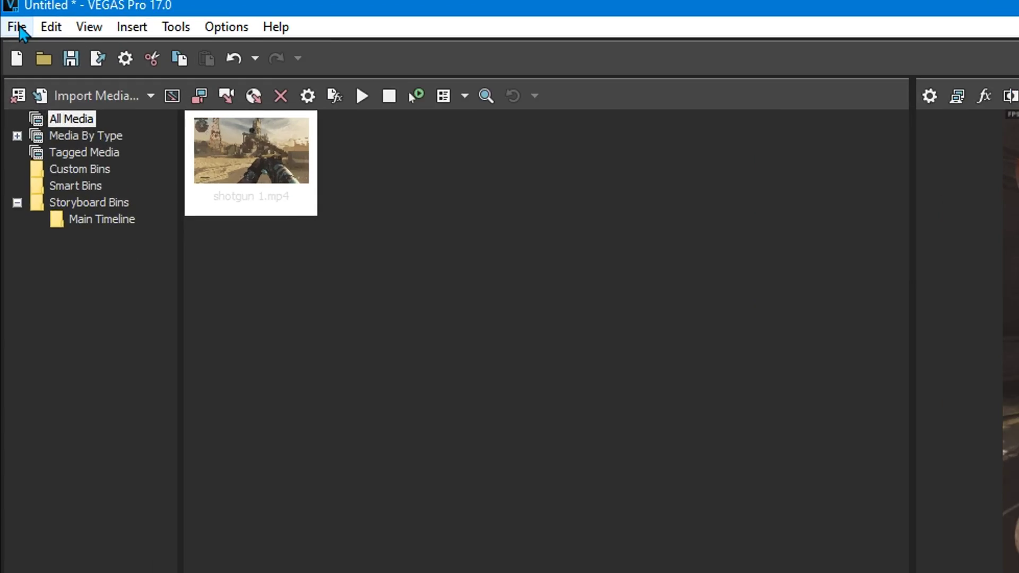
# Step: In File > Properties, apply the Custom (2560x1440, 60.000 fps) project template
pyautogui.click(8, 17)
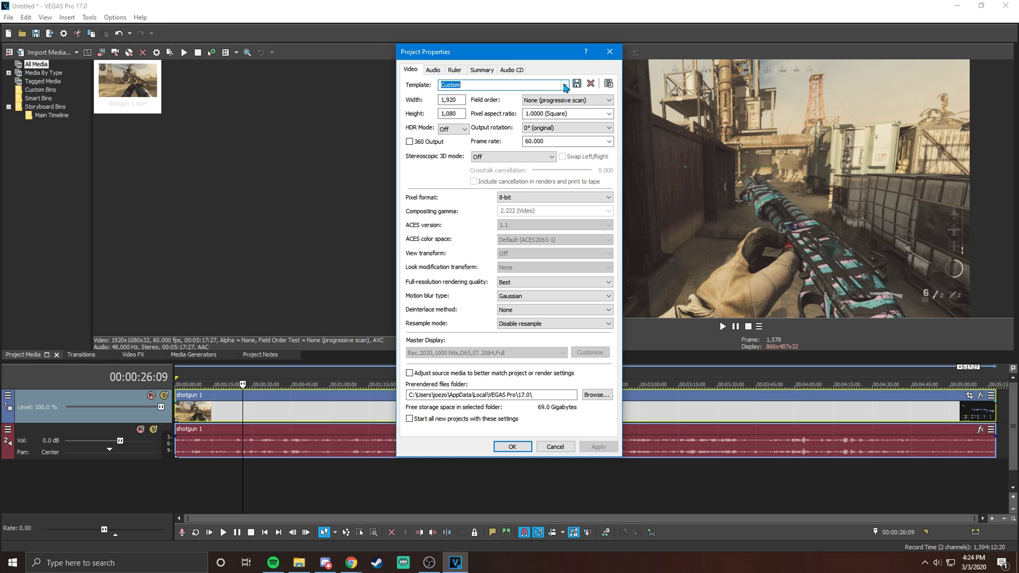
pyautogui.click(702, 54)
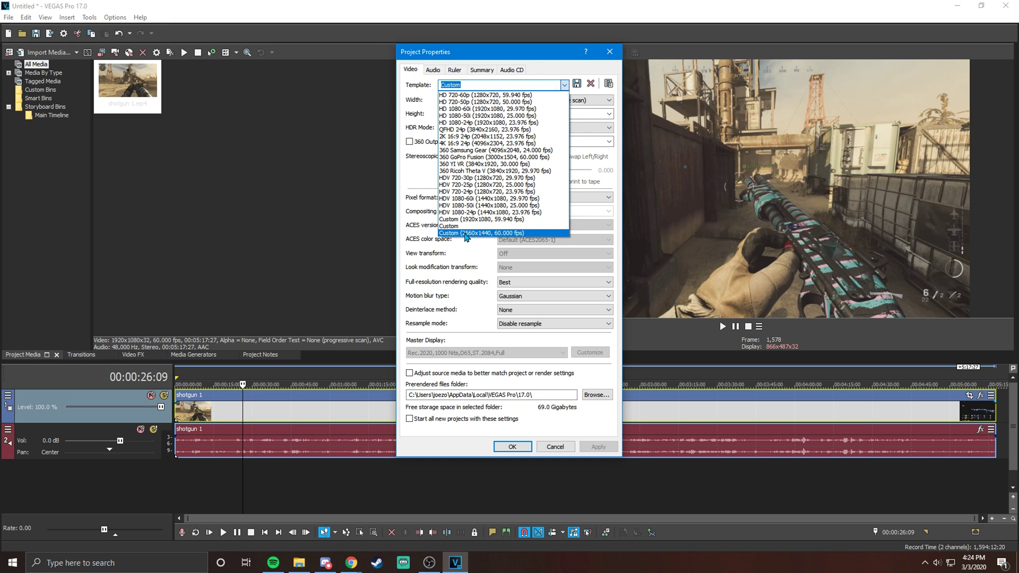
pyautogui.click(466, 234)
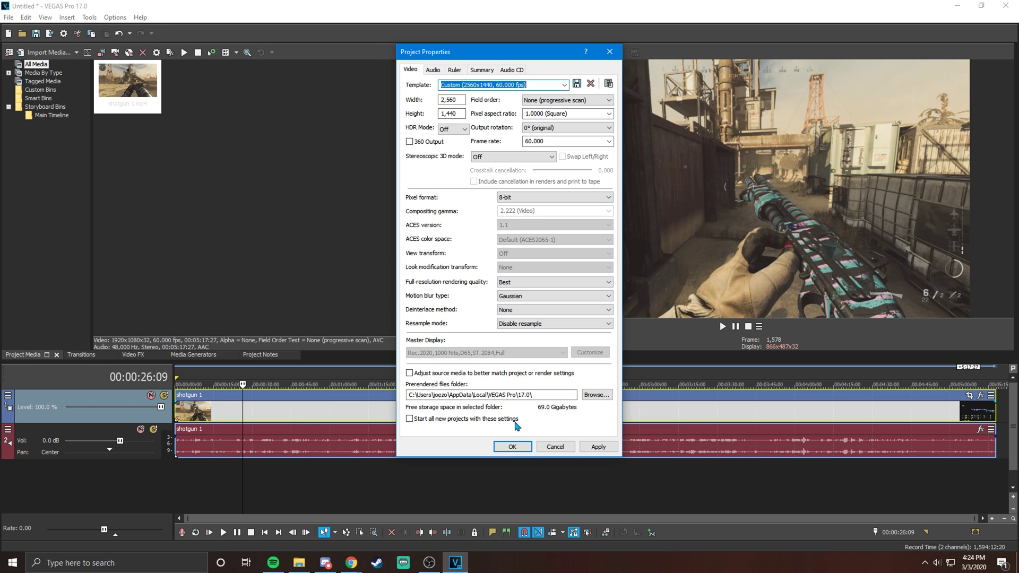
pyautogui.click(510, 446)
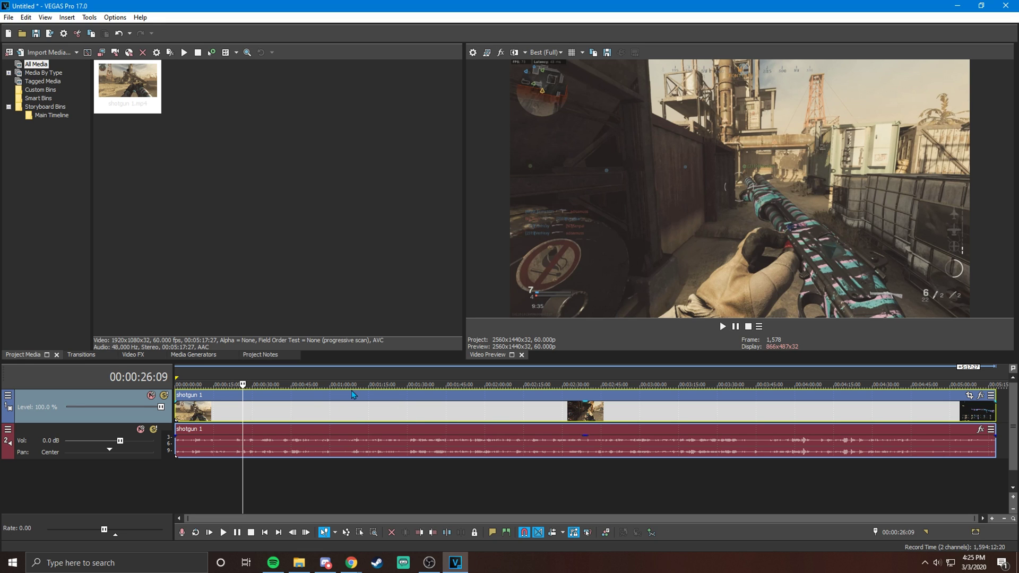
pyautogui.click(300, 416)
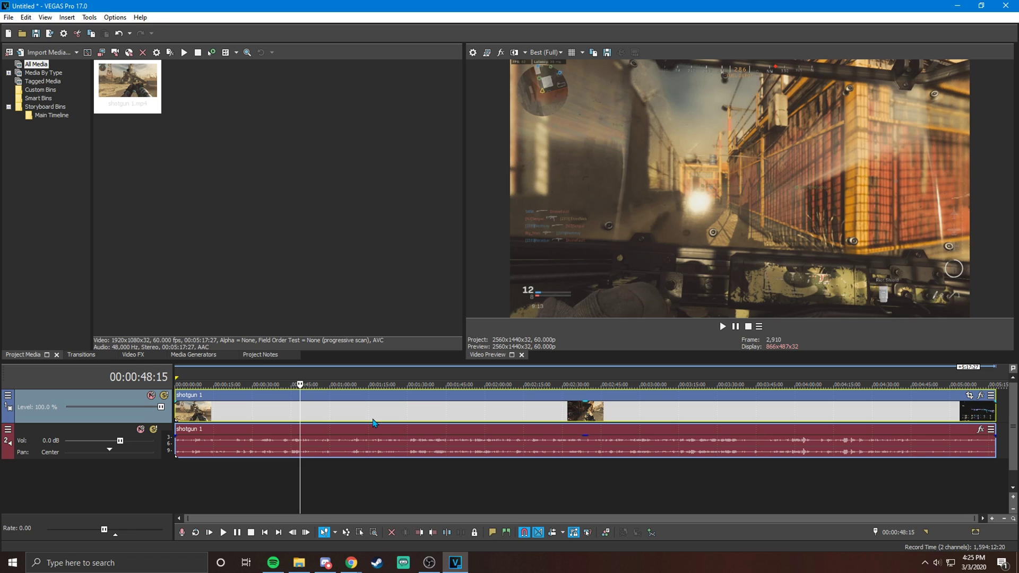
pyautogui.click(269, 423)
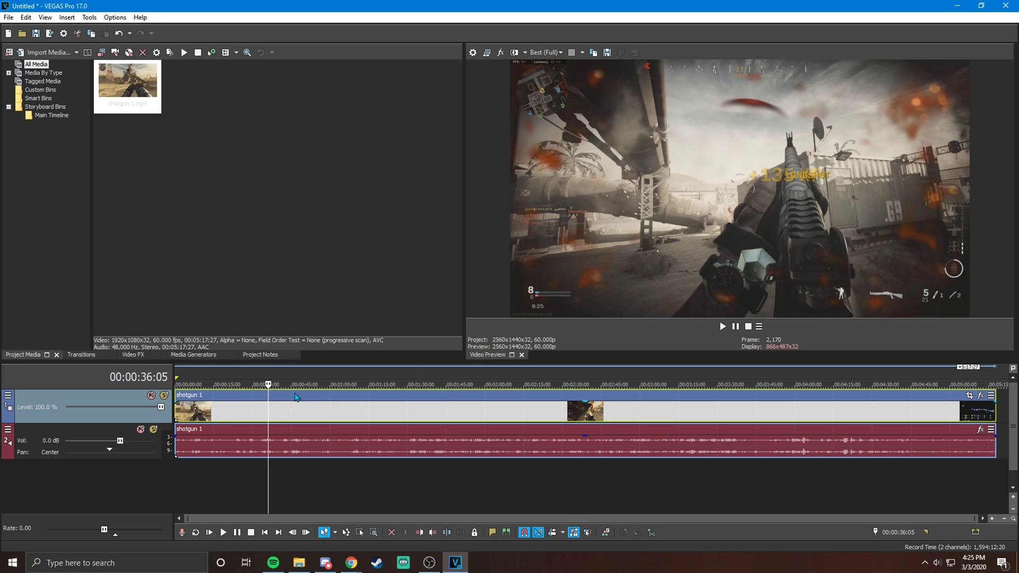
pyautogui.click(328, 417)
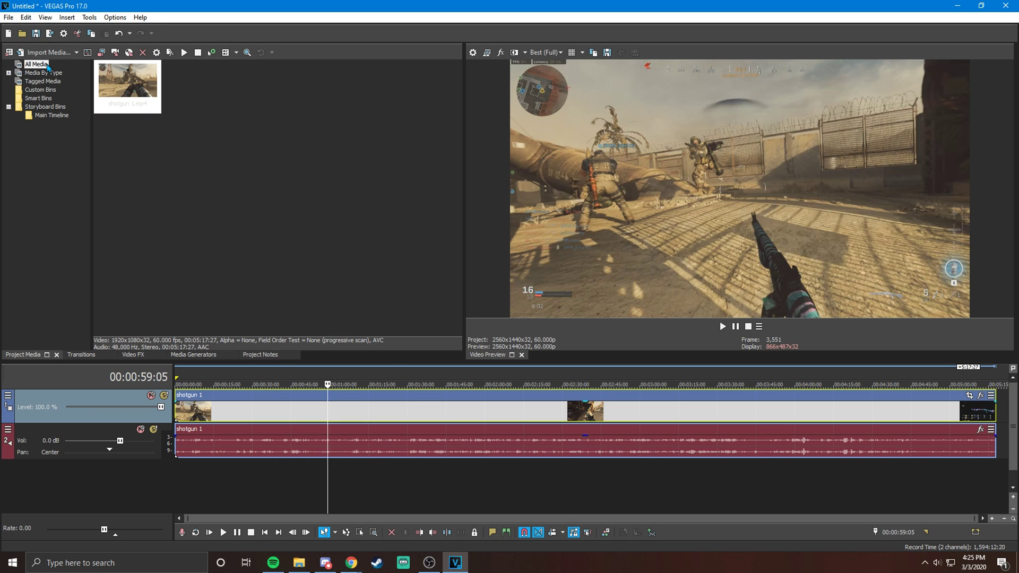
# Step: Open Render As and filter it to show all formats and templates, not just favourites
pyautogui.click(9, 17)
pyautogui.moveTo(26, 17)
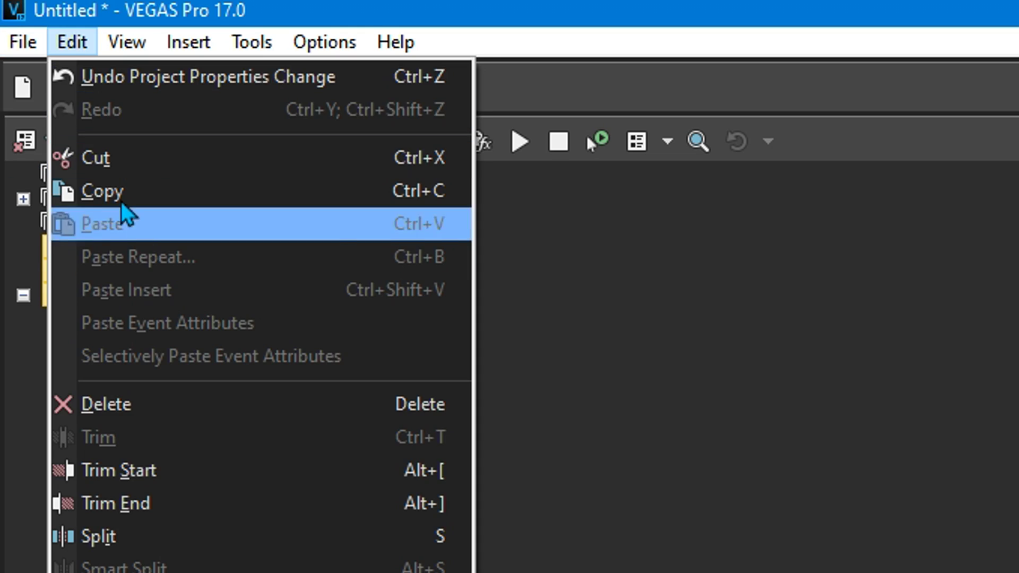
pyautogui.moveTo(18, 41)
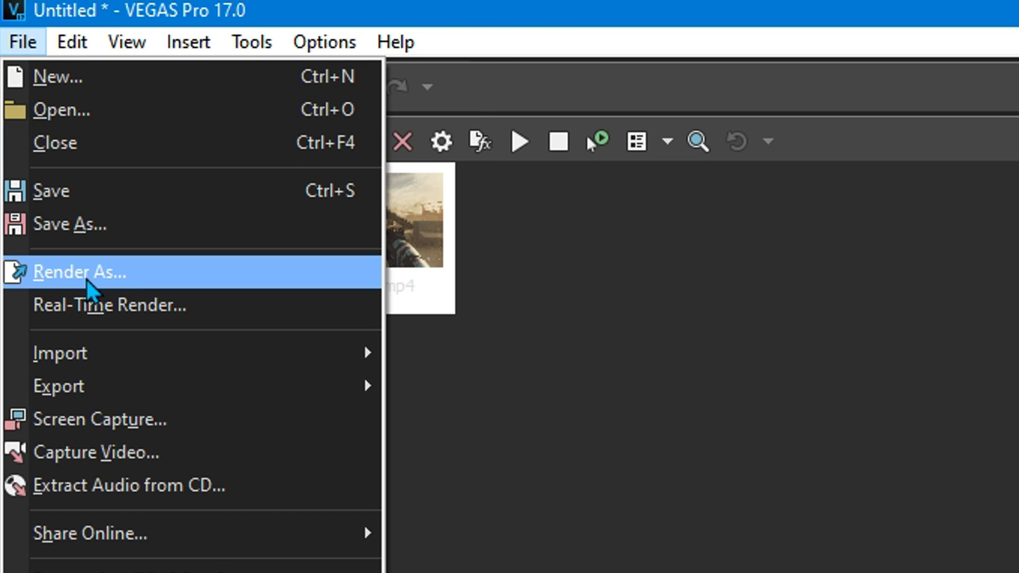
pyautogui.click(102, 275)
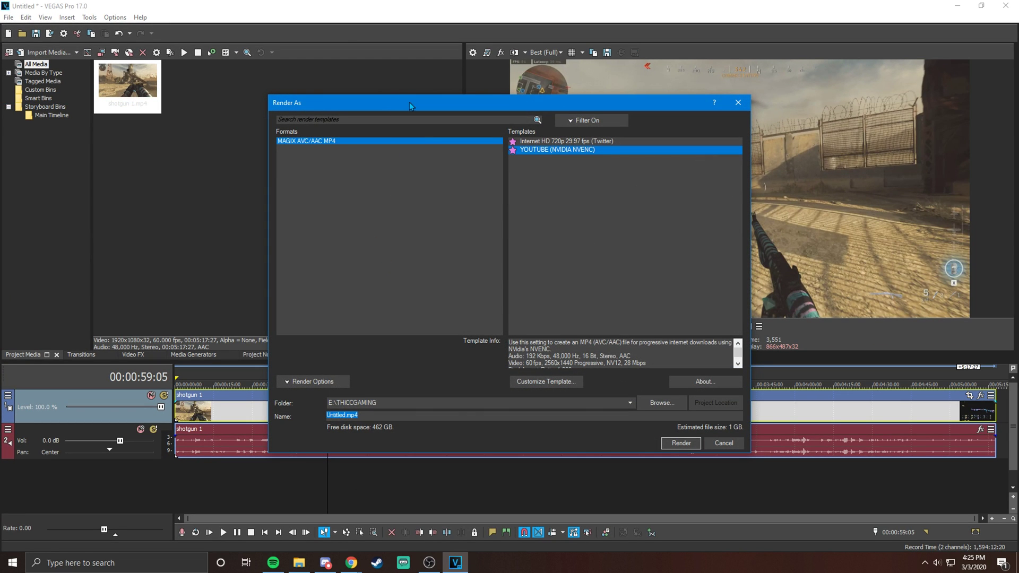
pyautogui.moveTo(409, 102); pyautogui.dragTo(317, 117)
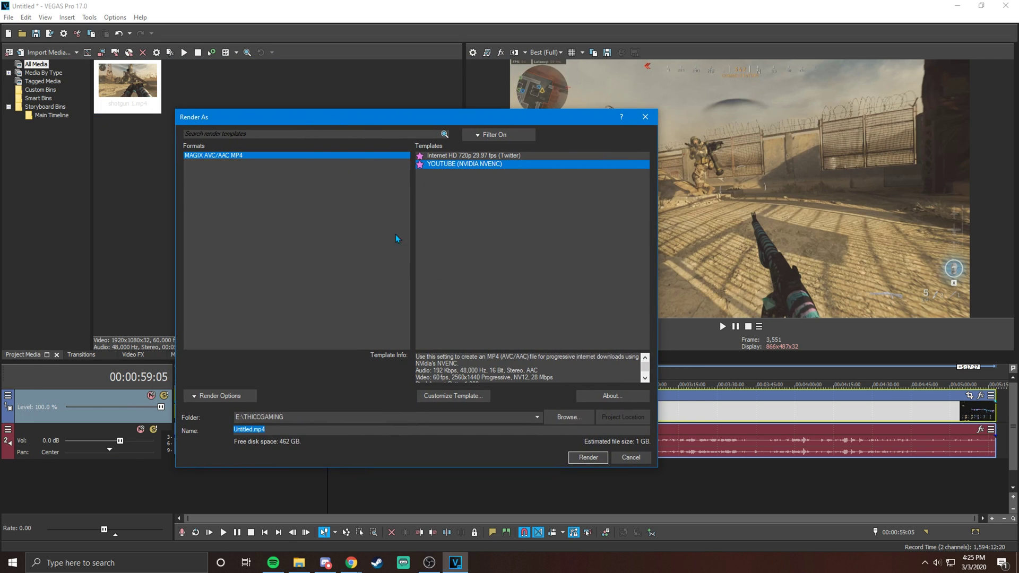
pyautogui.click(491, 137)
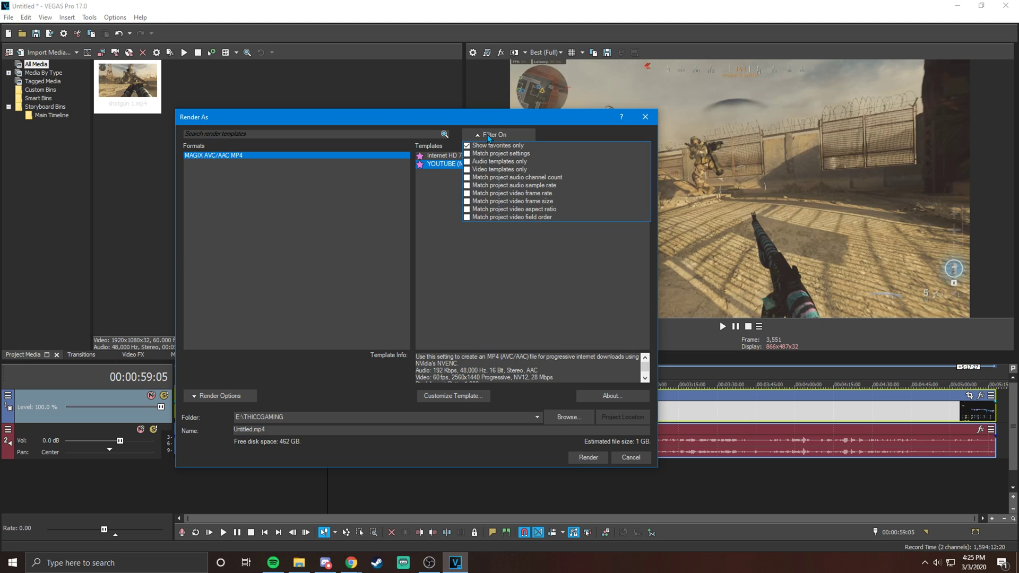
pyautogui.click(467, 146)
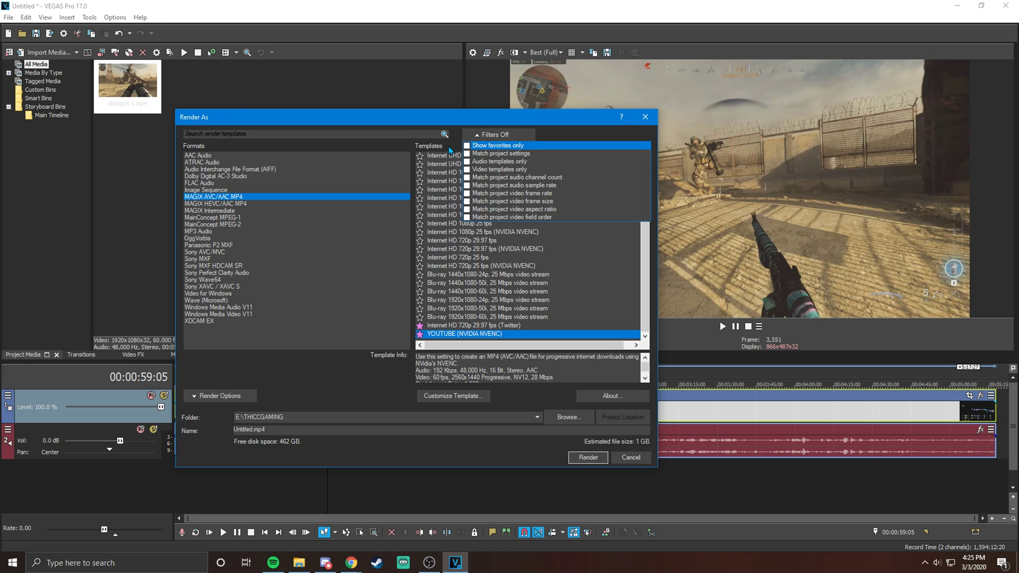
pyautogui.click(452, 148)
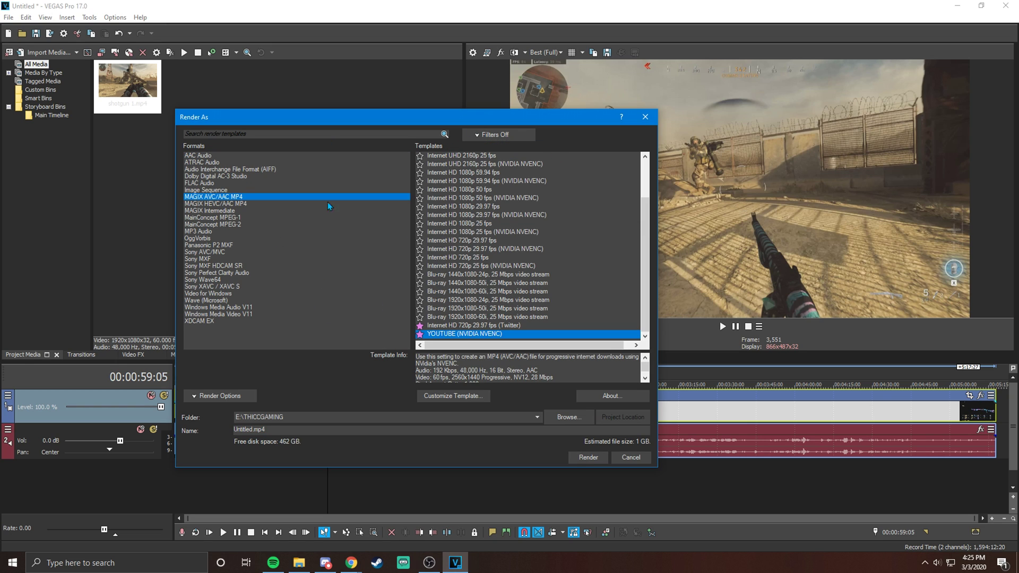
# Step: Choose the MAGIX AVC/AAC MP4 Internet HD 1080p 59.94 fps template
pyautogui.scroll(2, 454, 216)
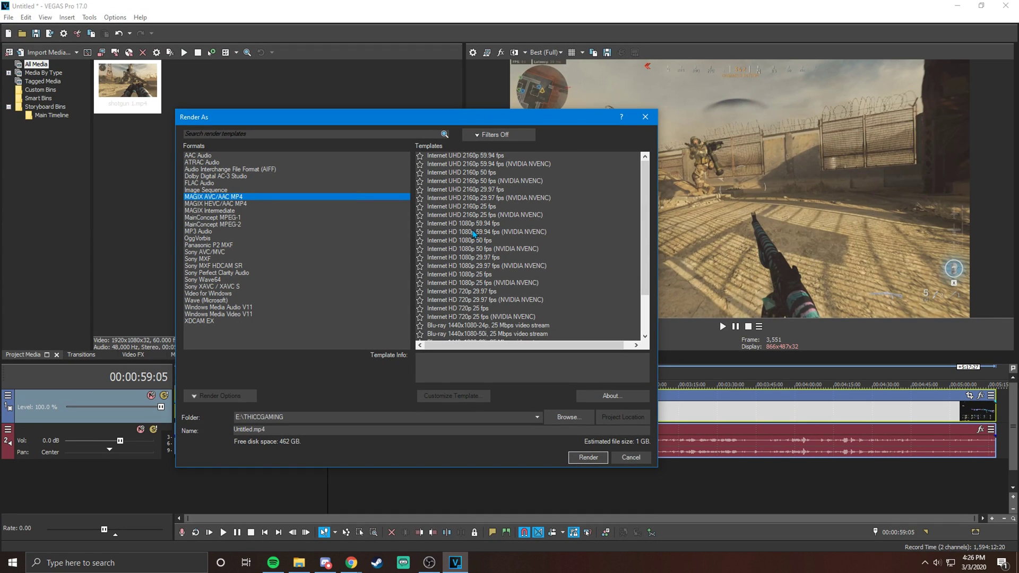
pyautogui.scroll(-3, 493, 183)
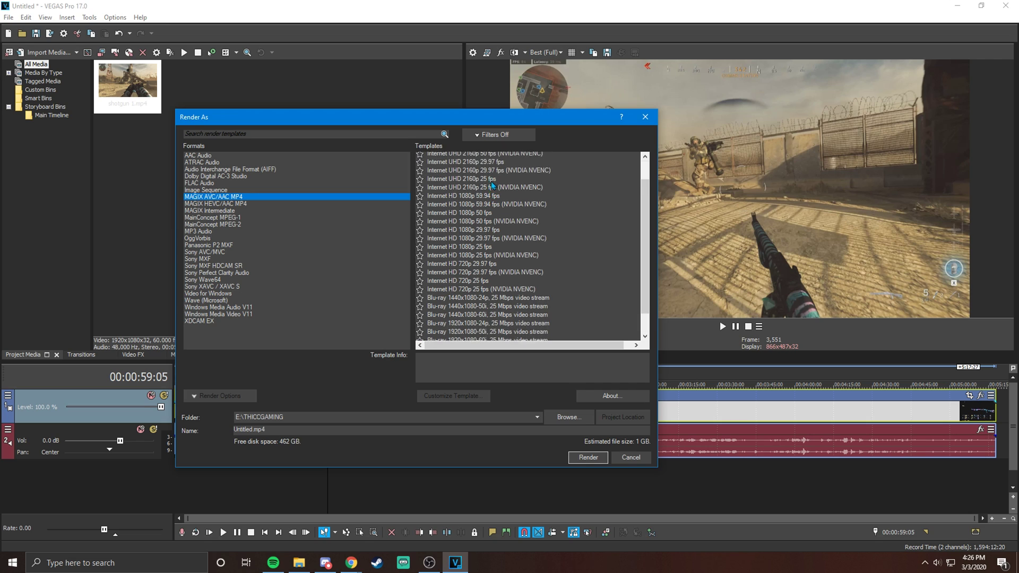
pyautogui.scroll(-1, 497, 256)
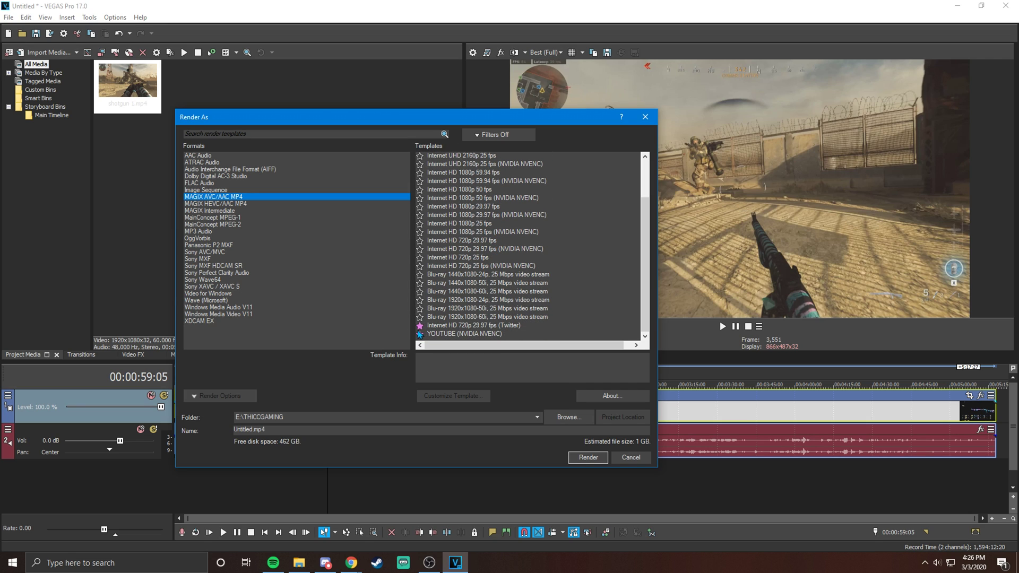
pyautogui.scroll(2, 490, 288)
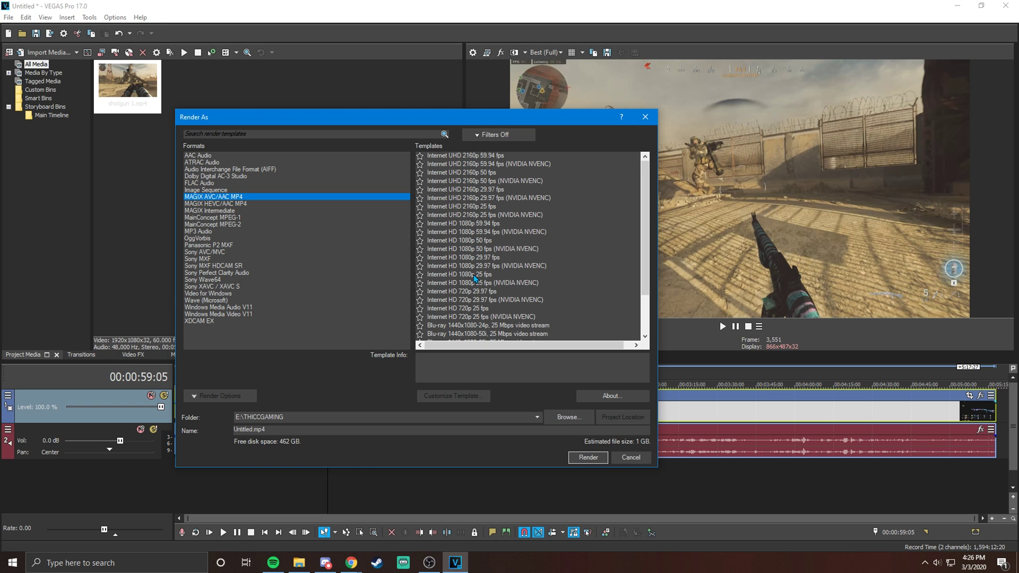
pyautogui.moveTo(451, 122); pyautogui.dragTo(412, 131)
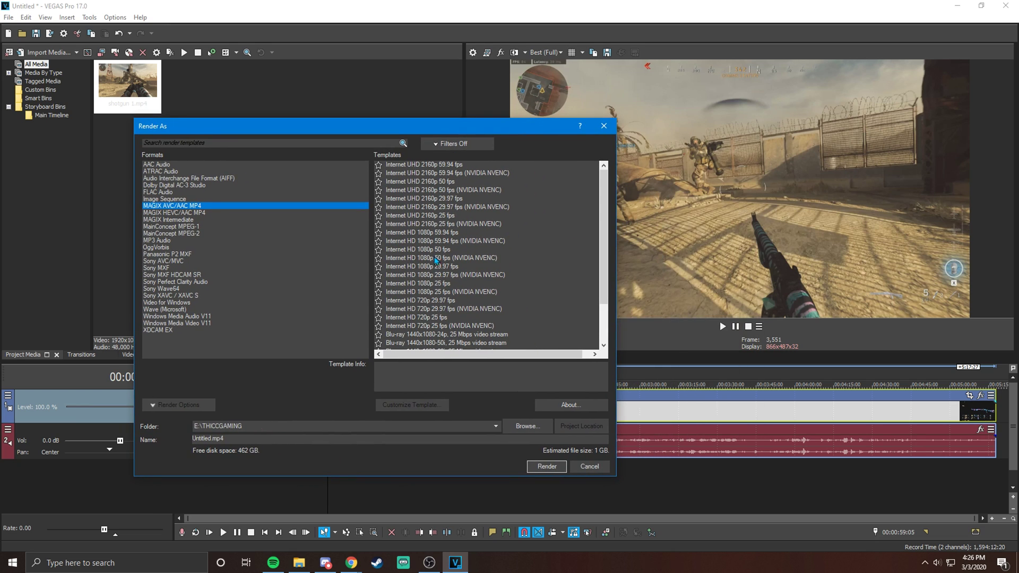
pyautogui.click(421, 233)
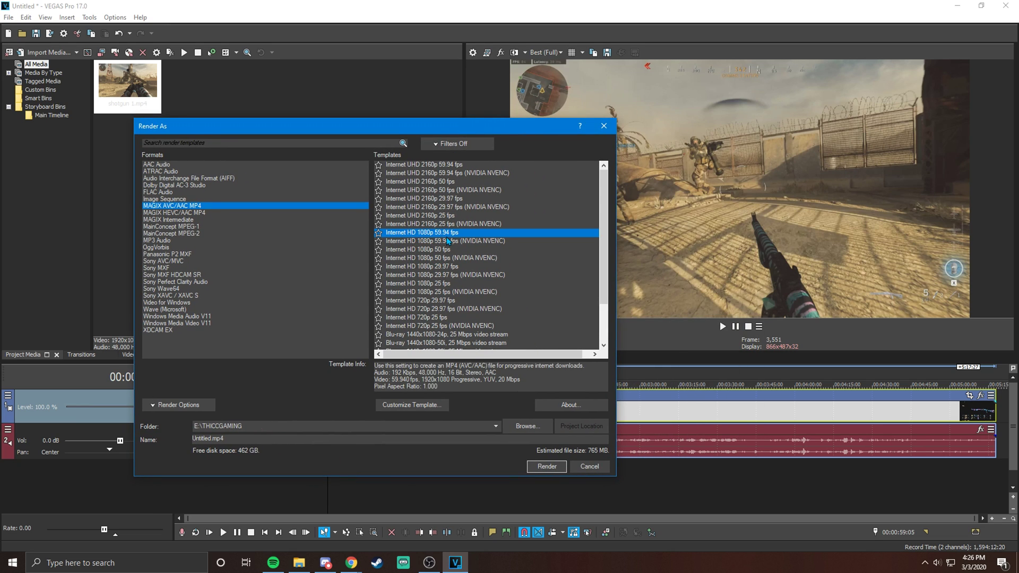
pyautogui.moveTo(471, 129); pyautogui.dragTo(427, 99)
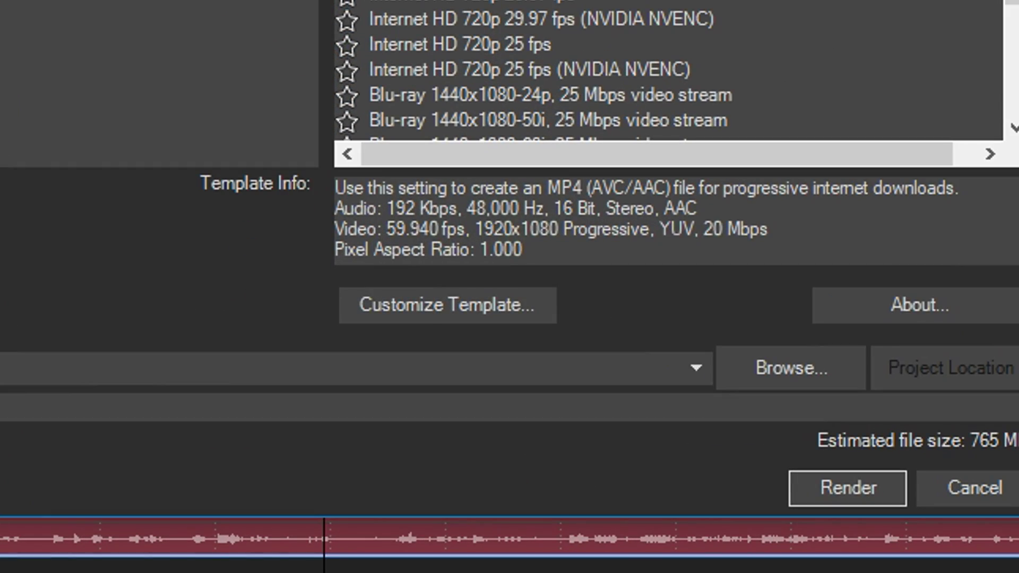
# Step: Open Customize Template for the chosen template, arranging it beside the Render As window
pyautogui.click(421, 316)
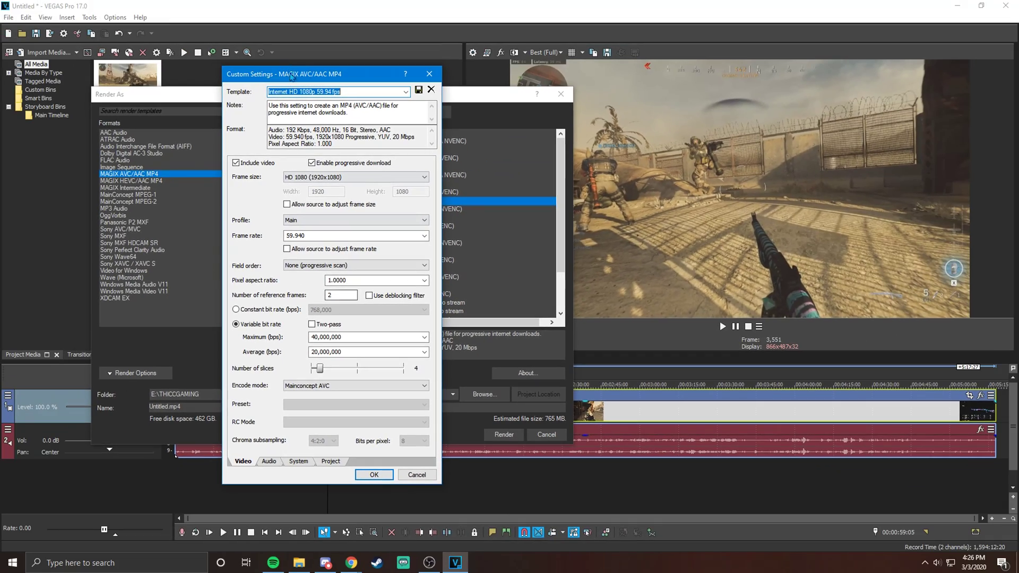
pyautogui.moveTo(328, 74); pyautogui.dragTo(218, 79)
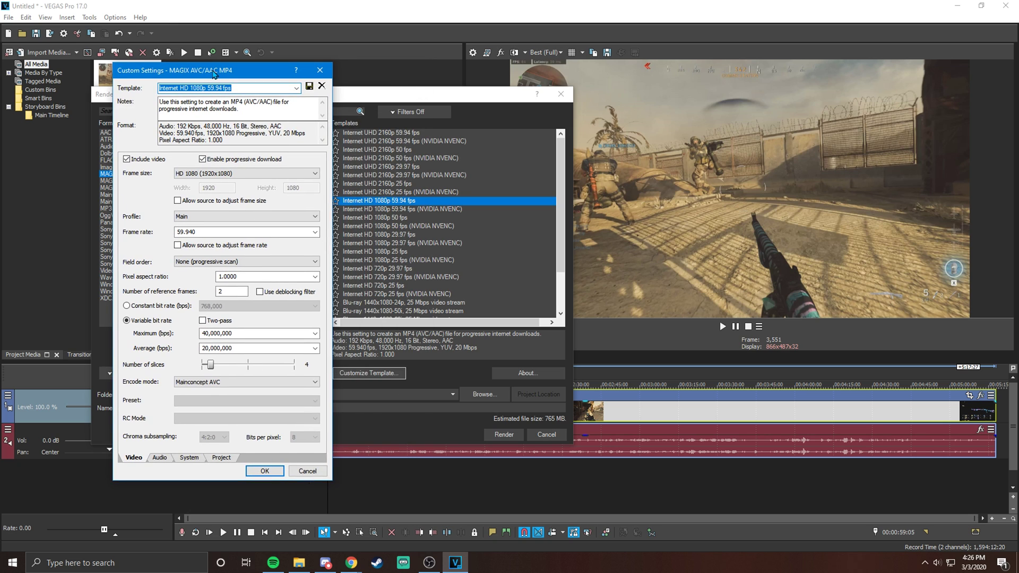
pyautogui.press('Return')
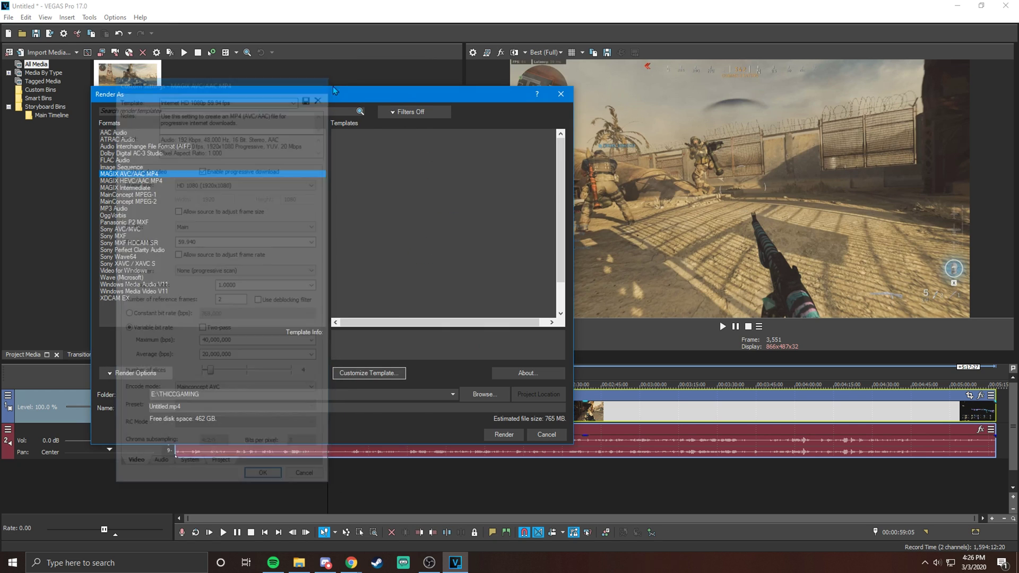
pyautogui.moveTo(381, 99); pyautogui.dragTo(256, 84)
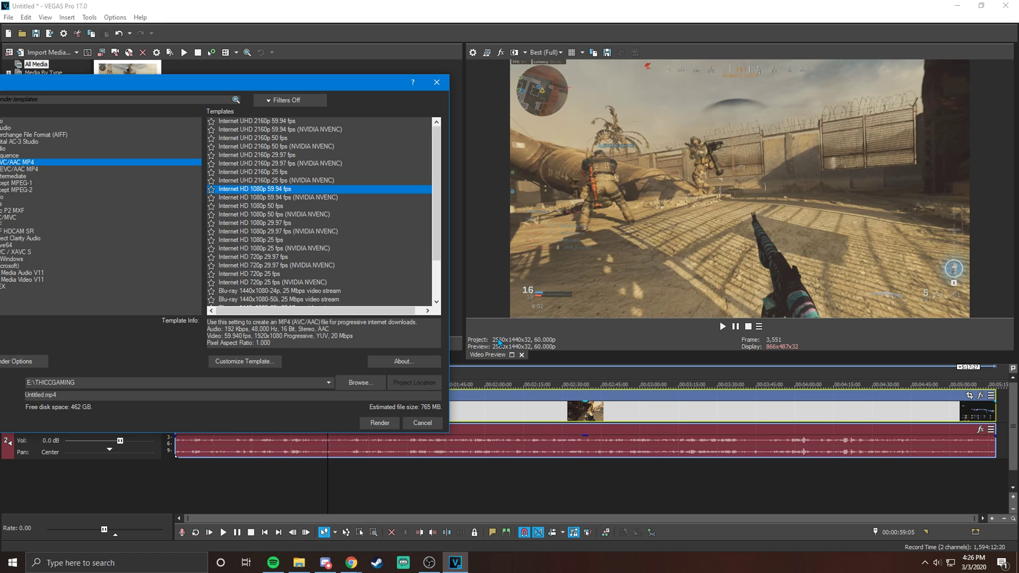
pyautogui.click(245, 362)
pyautogui.moveTo(205, 63); pyautogui.dragTo(334, 98)
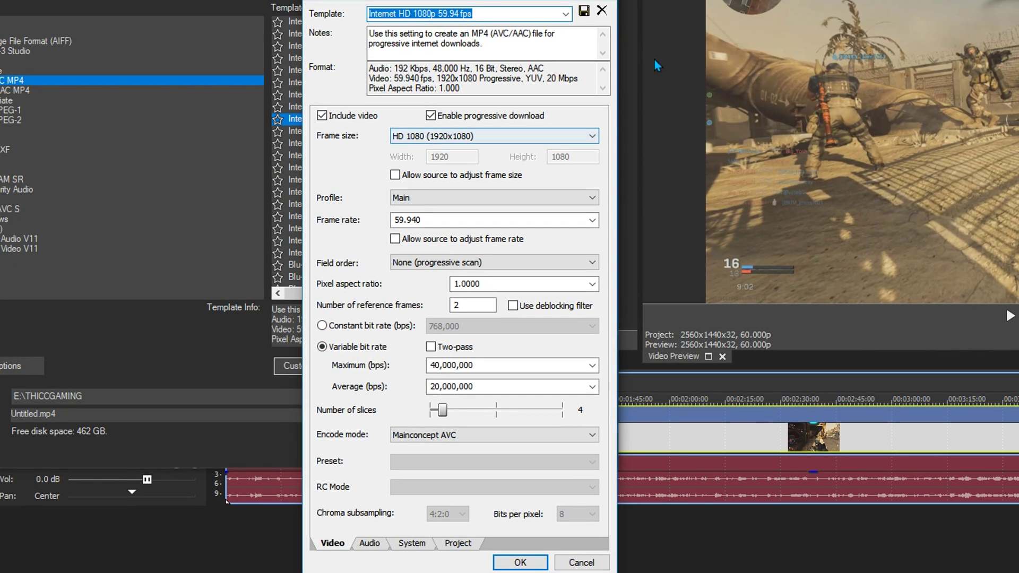
# Step: Set a custom frame size of width 2560 and height 1440
pyautogui.click(407, 138)
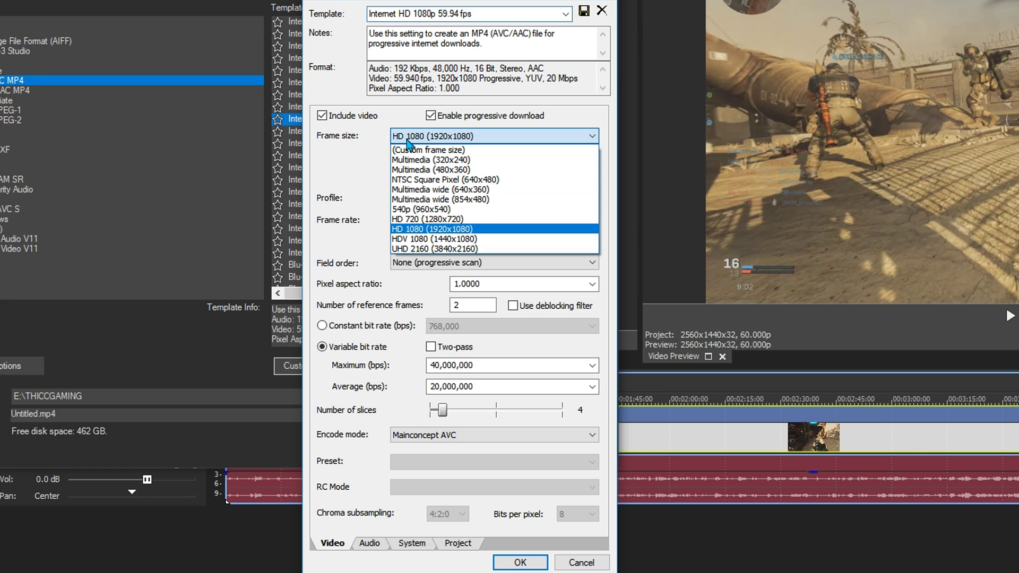
pyautogui.click(440, 152)
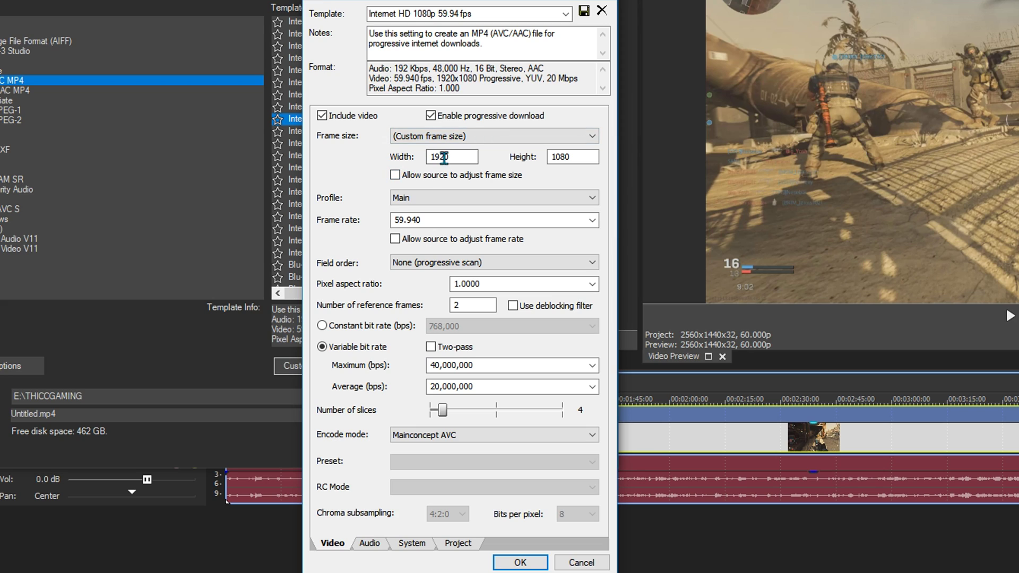
pyautogui.doubleClick(443, 157)
pyautogui.write('2560')
pyautogui.press('Tab')
pyautogui.write('1440')
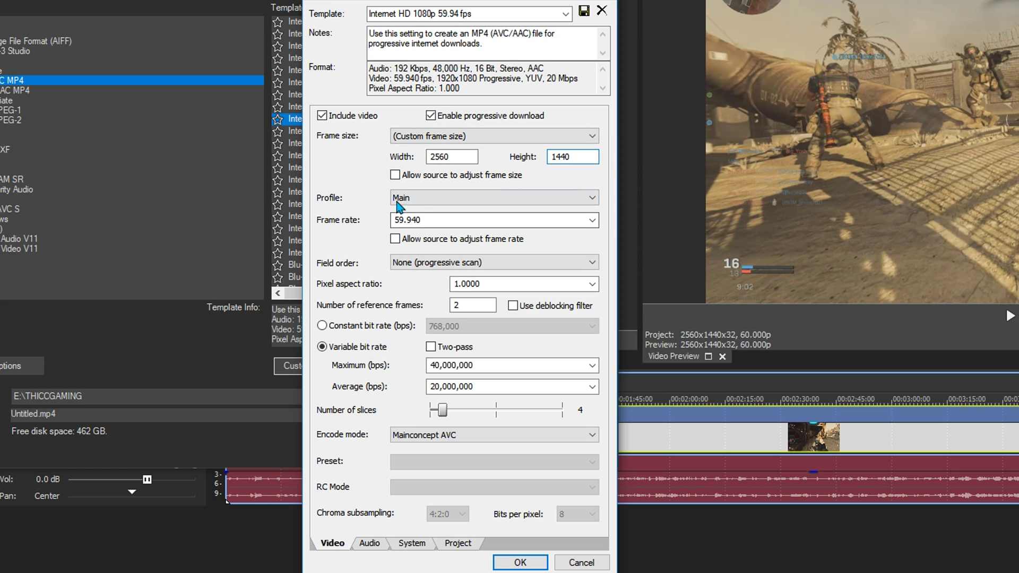
# Step: Set the frame rate to 59.940 and keep progressive field order
pyautogui.doubleClick(418, 221)
pyautogui.write('60')
pyautogui.click(593, 223)
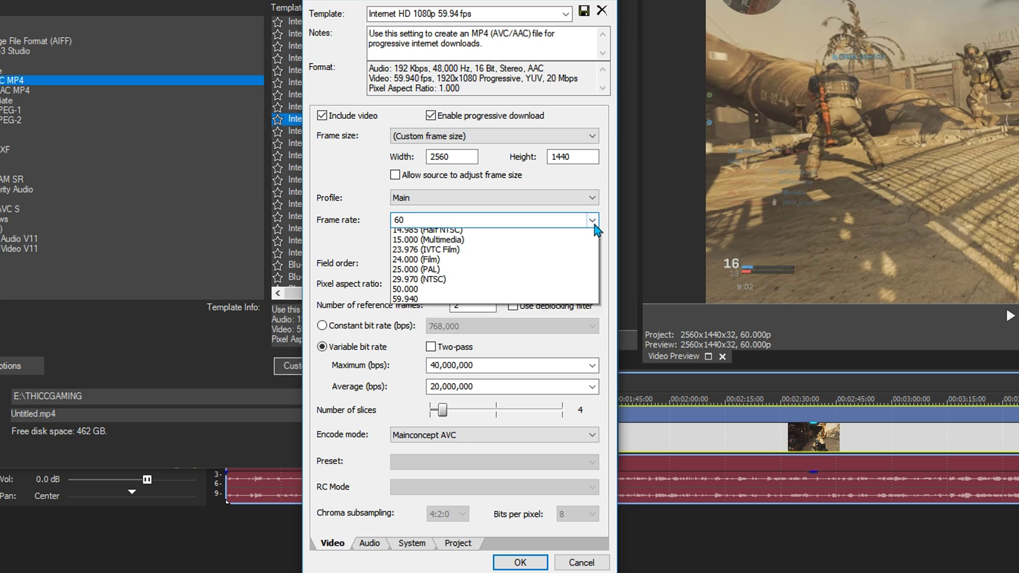
pyautogui.click(425, 314)
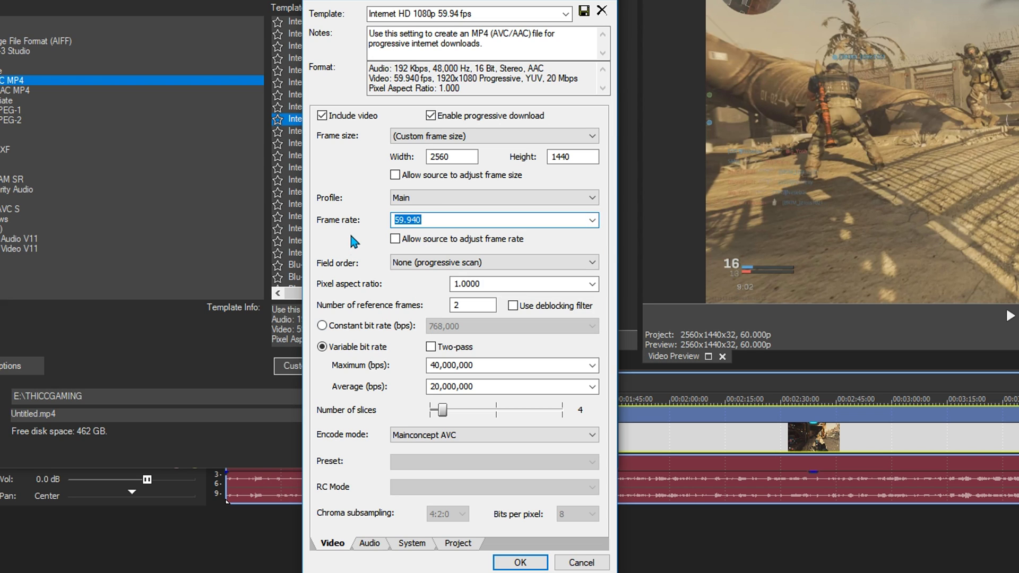
pyautogui.click(429, 263)
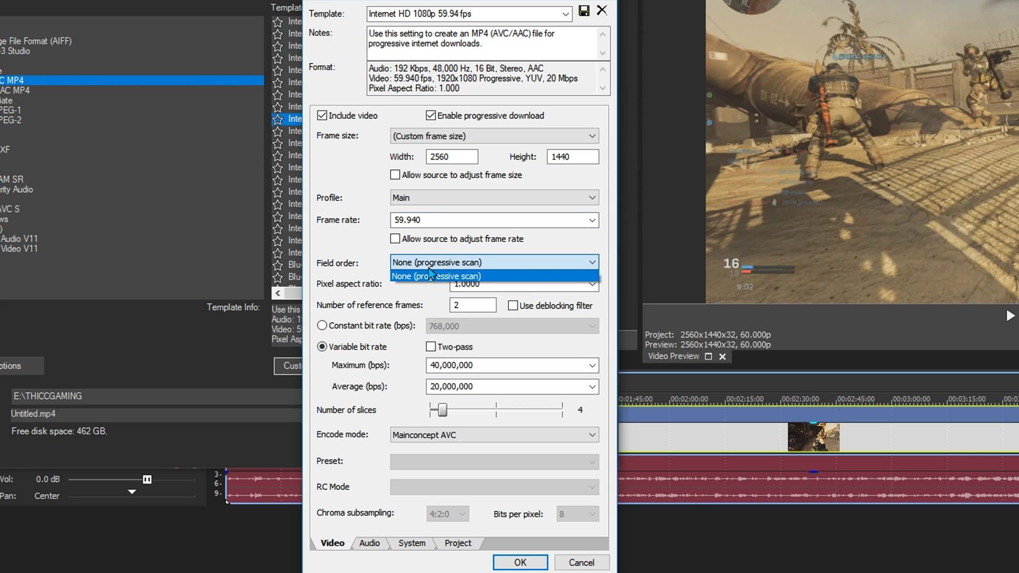
pyautogui.click(430, 275)
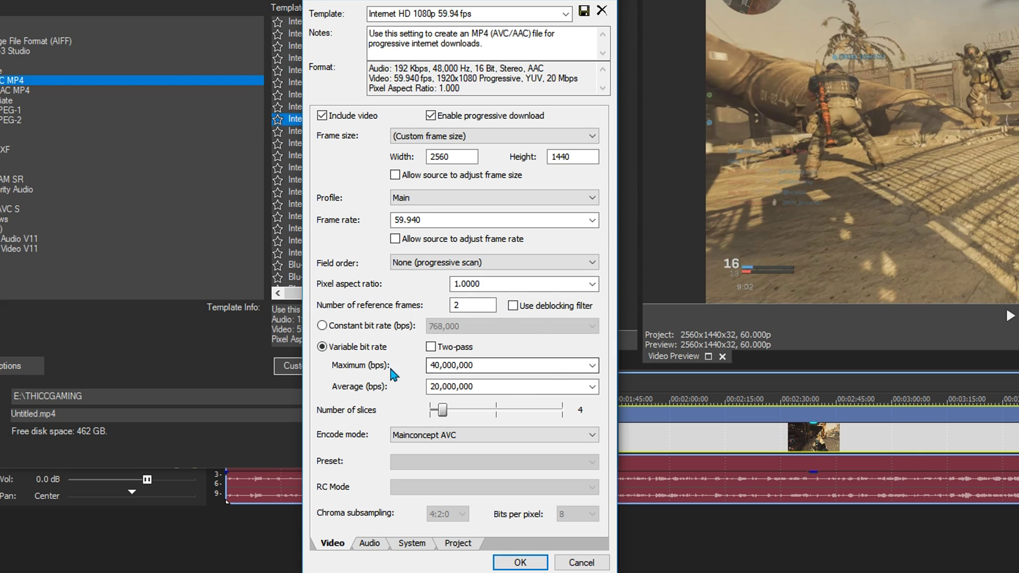
# Step: Set the maximum video bitrate to 50,000,000 and the average to 28,000,000 bps
pyautogui.click(518, 365)
pyautogui.click(592, 365)
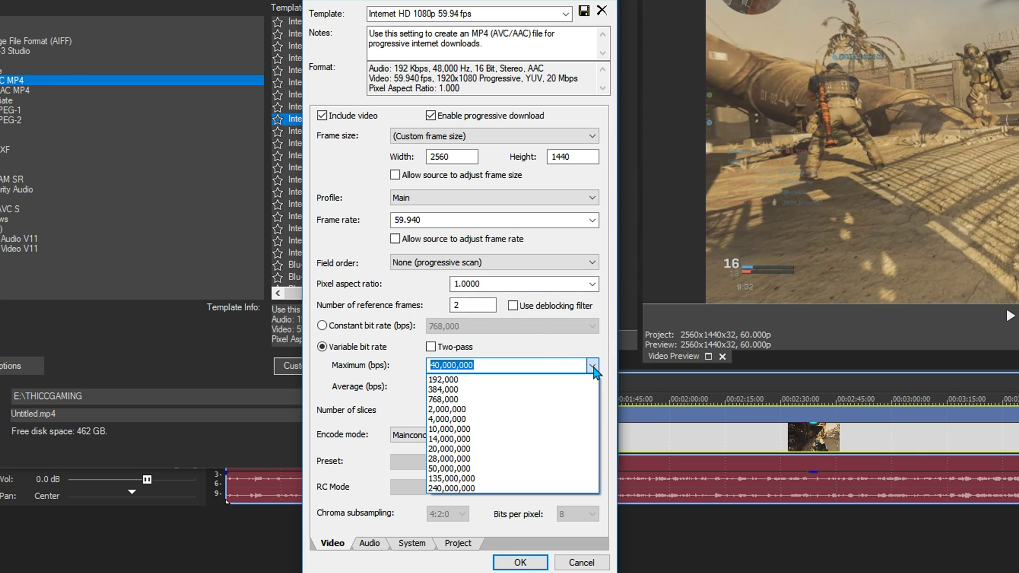
pyautogui.click(592, 365)
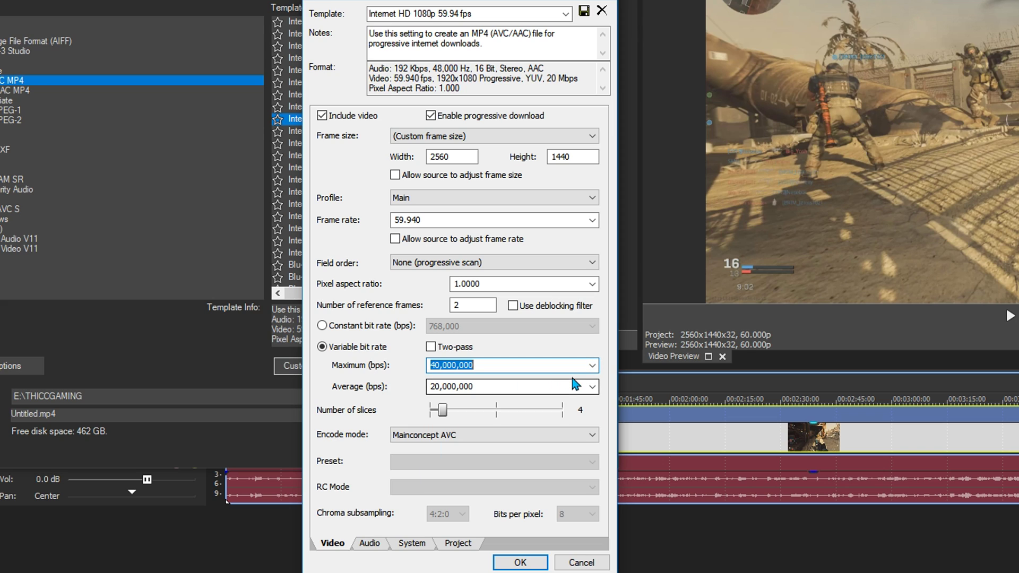
pyautogui.click(592, 365)
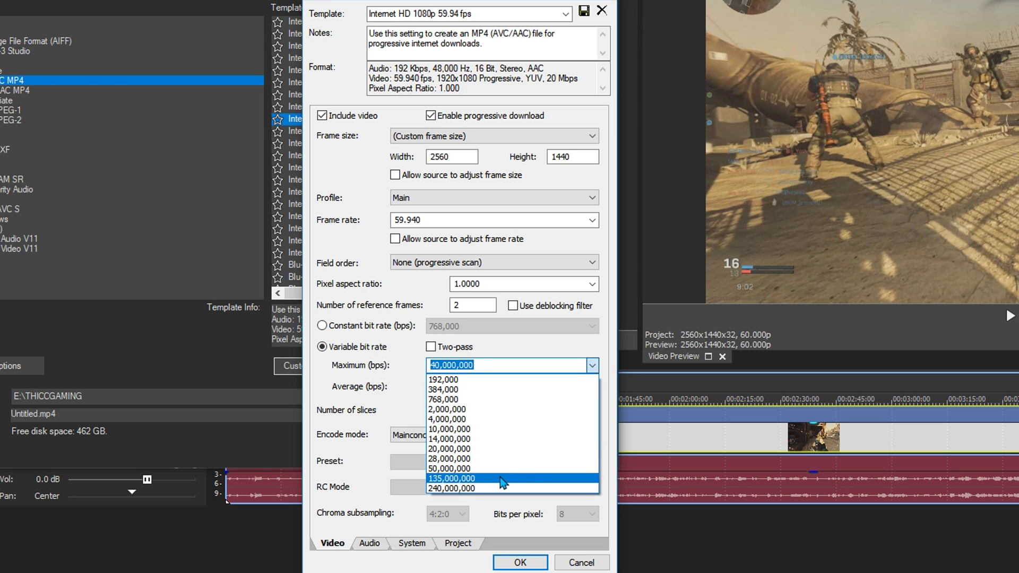
pyautogui.click(484, 469)
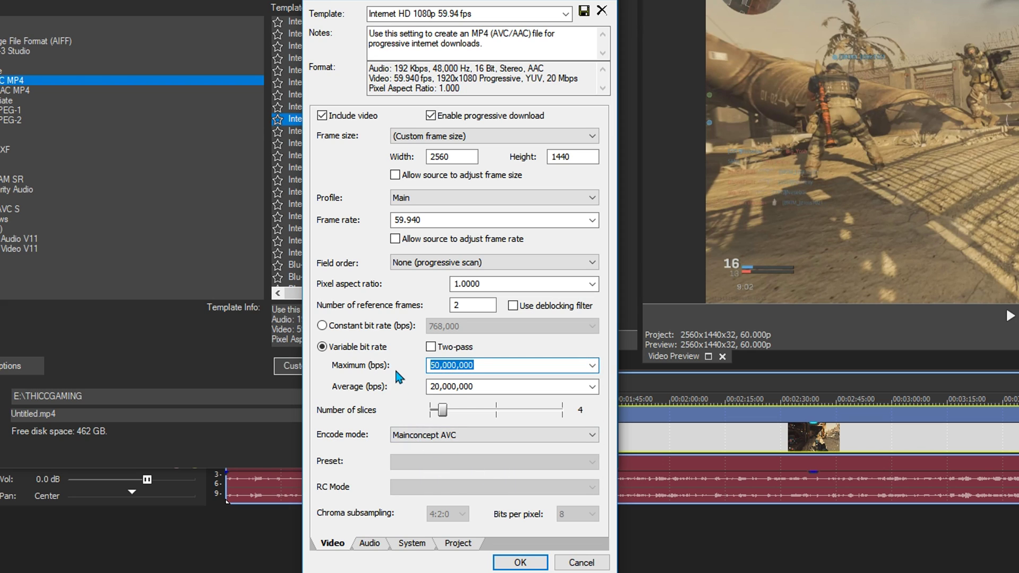
pyautogui.click(593, 389)
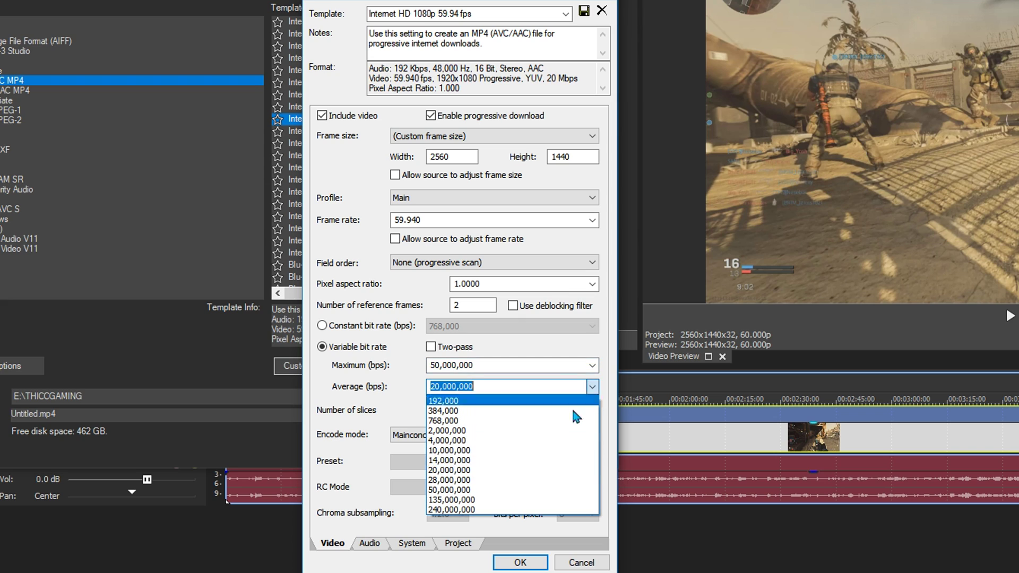
pyautogui.click(480, 484)
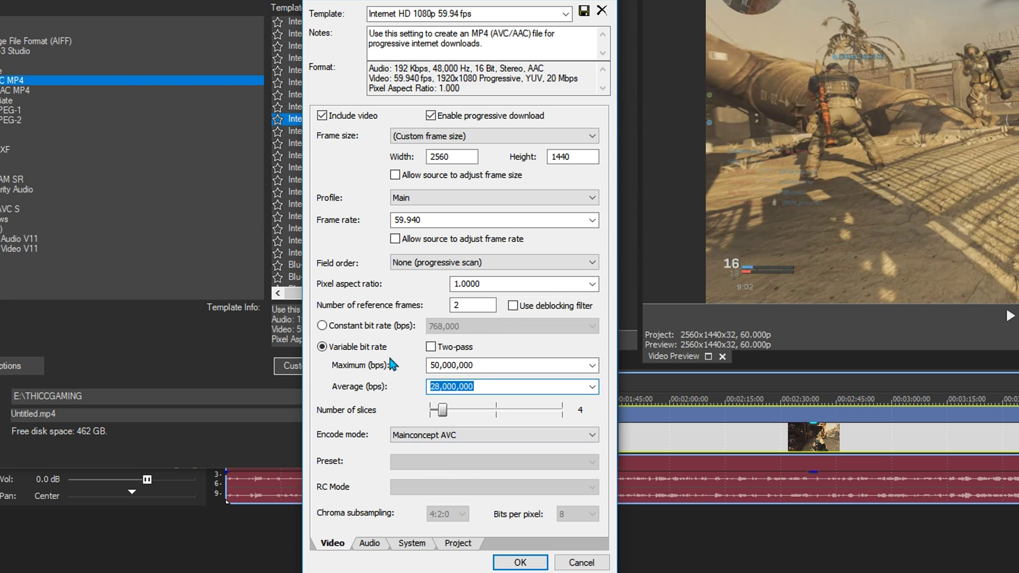
# Step: Confirm the 50,000,000 / 28,000,000 bitrates and keep Mainconcept AVC as the encode mode
pyautogui.click(592, 365)
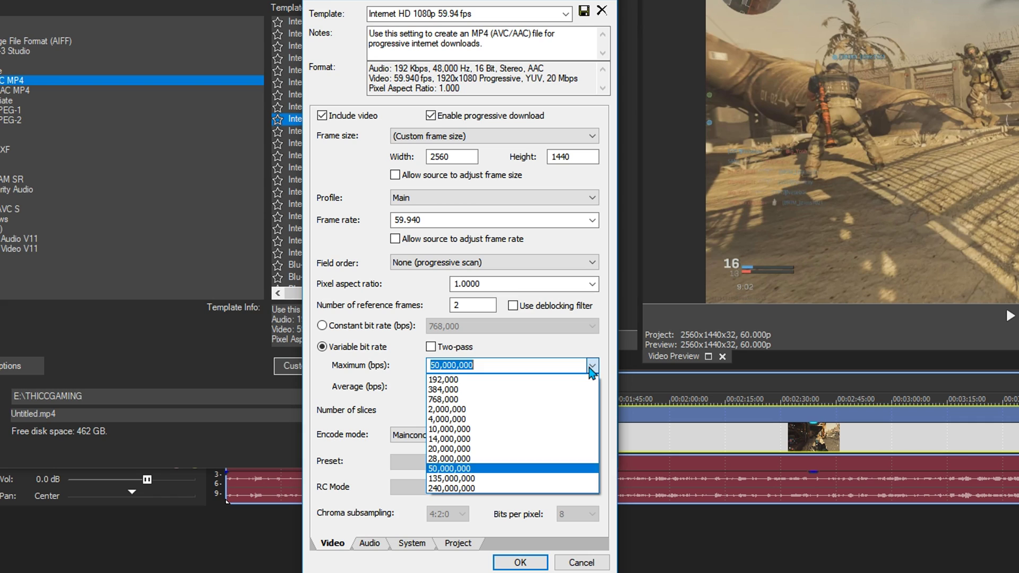
pyautogui.click(381, 398)
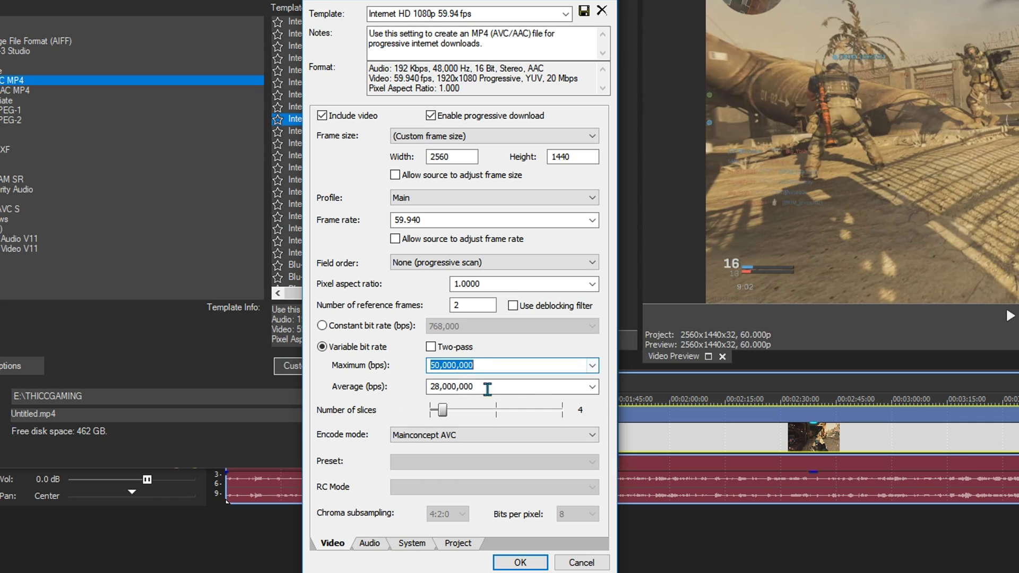
pyautogui.click(593, 386)
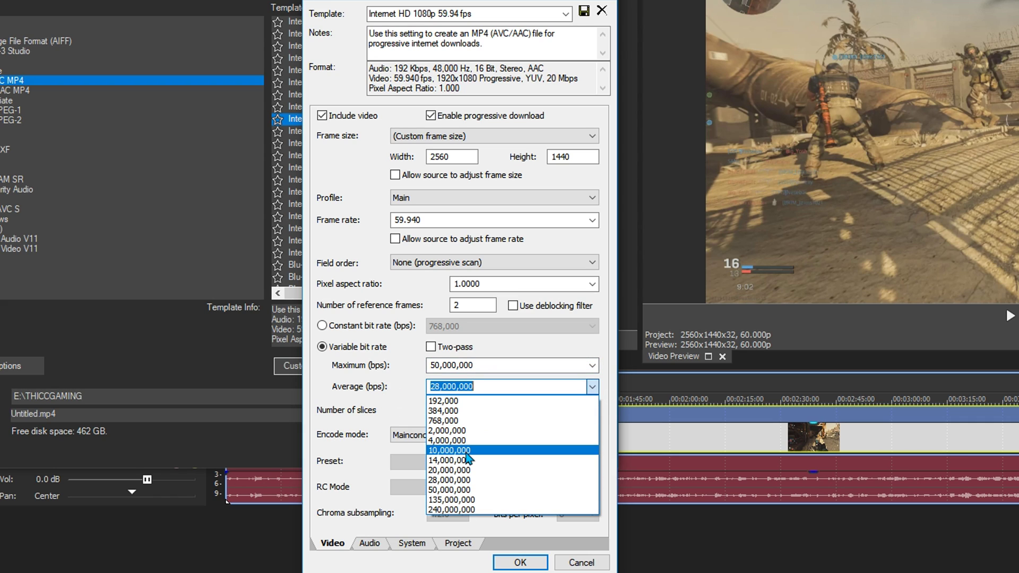
pyautogui.click(391, 424)
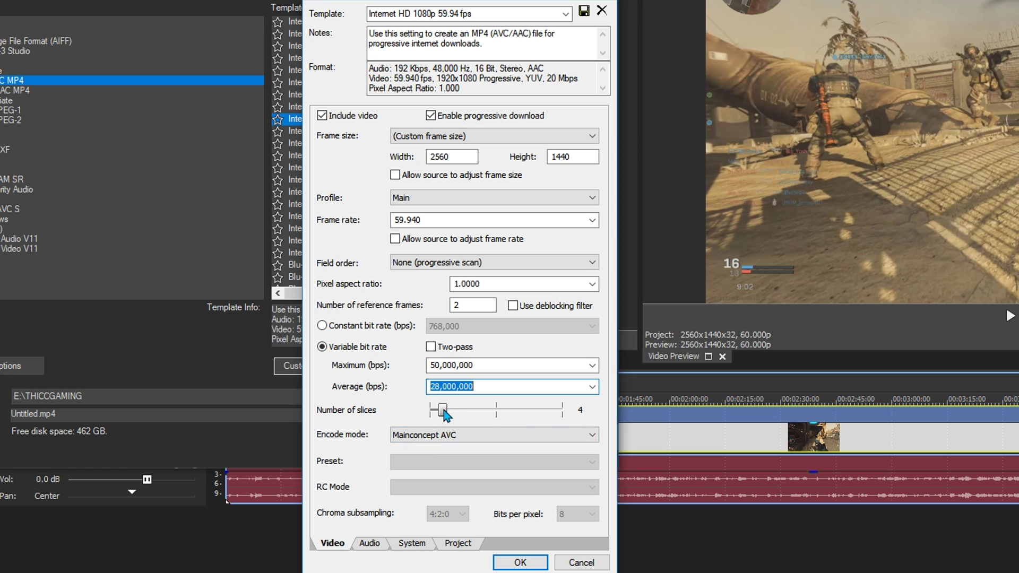
pyautogui.click(411, 438)
pyautogui.click(399, 438)
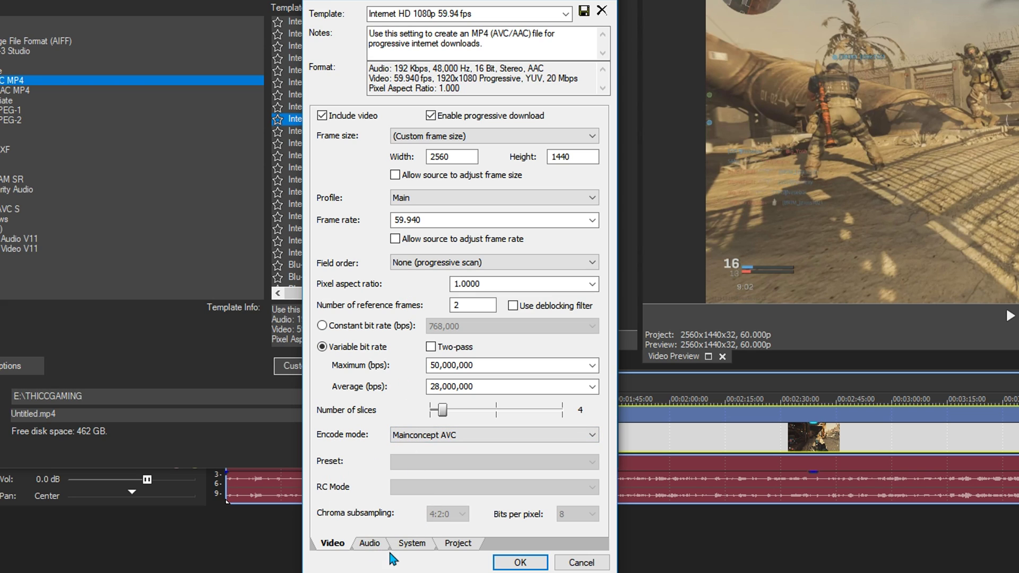
# Step: Set the audio sample rate to 96,000 Hz and bit rate to 320,000 bps
pyautogui.click(373, 548)
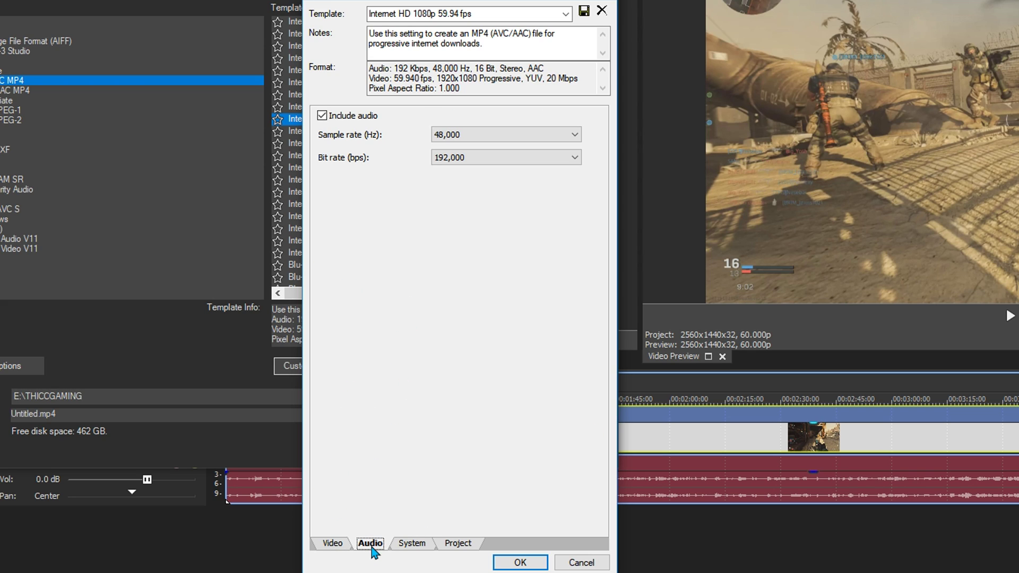
pyautogui.click(501, 137)
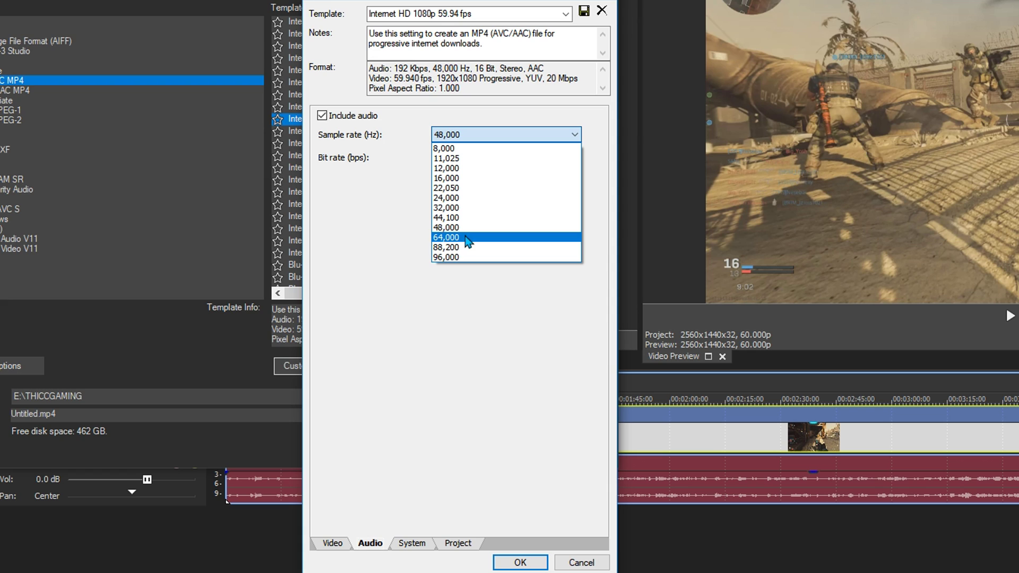
pyautogui.click(462, 257)
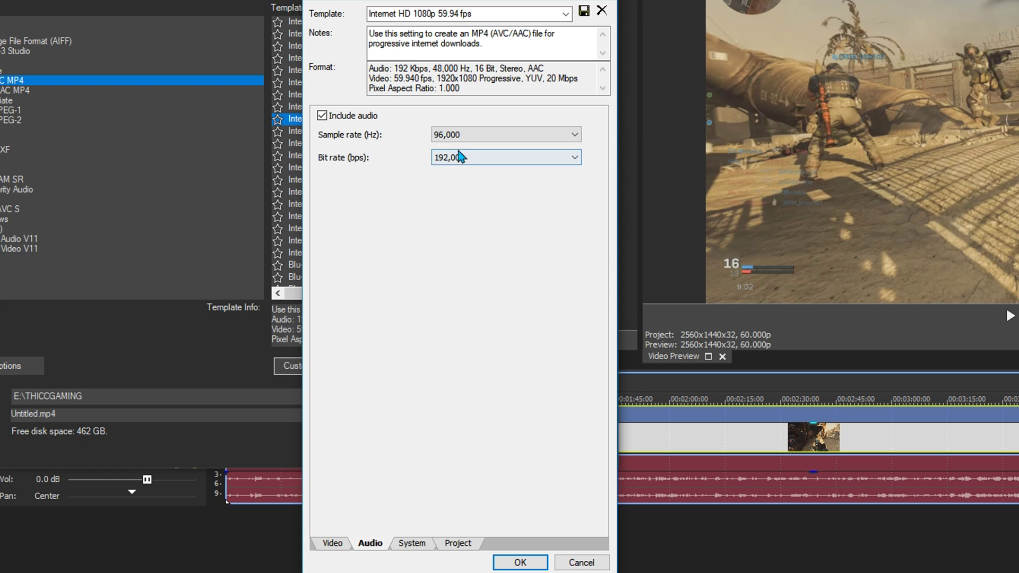
pyautogui.click(459, 157)
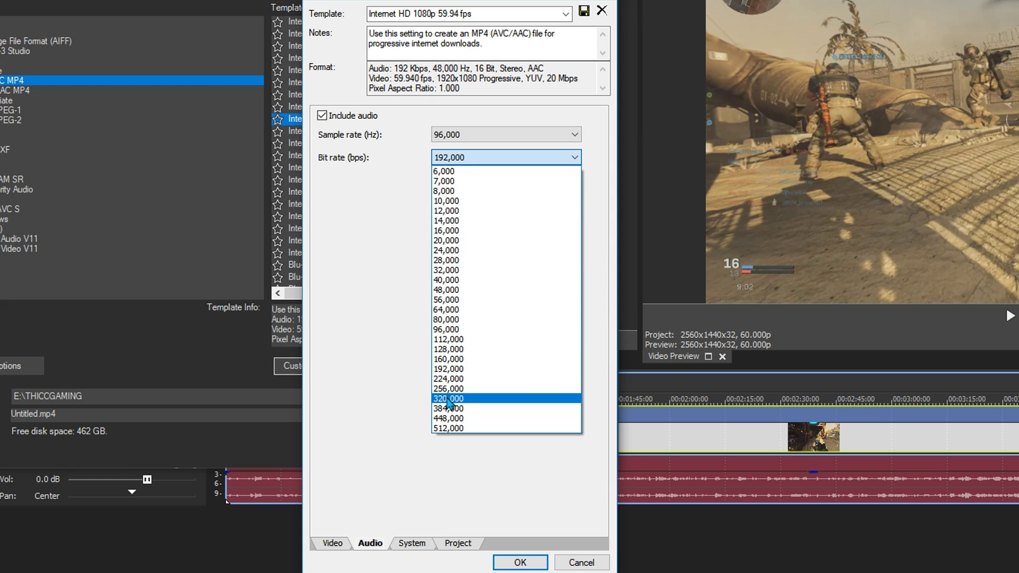
pyautogui.click(449, 399)
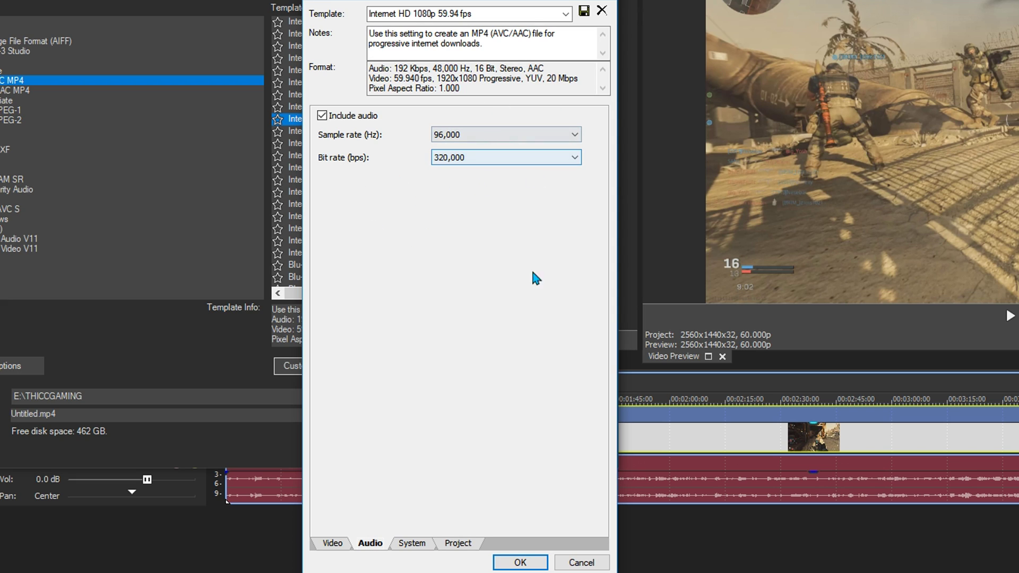
# Step: Set the project's video rendering quality to Best, leaving system settings unchanged
pyautogui.click(411, 543)
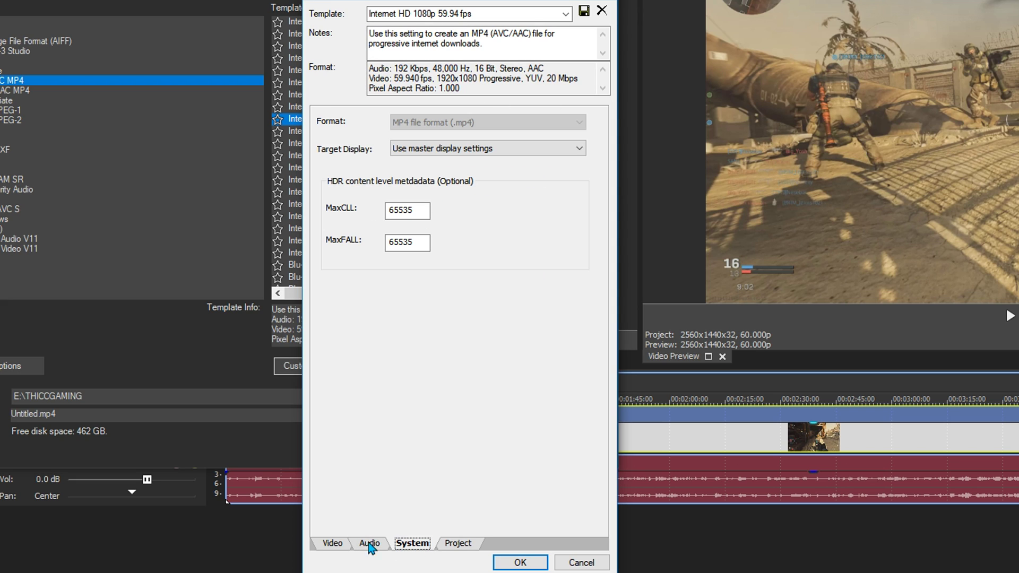
pyautogui.click(431, 148)
pyautogui.click(431, 149)
pyautogui.click(458, 542)
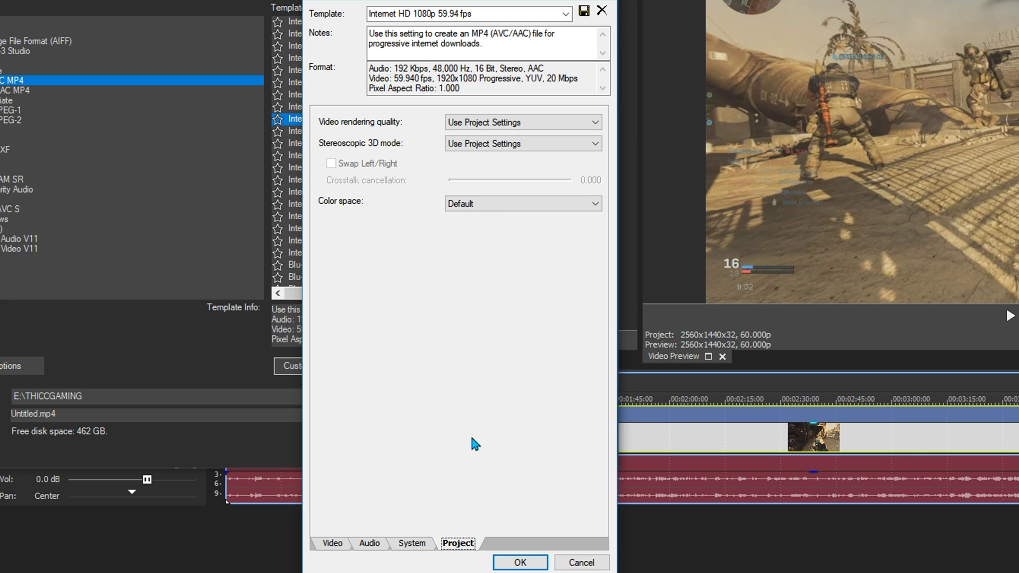
pyautogui.click(472, 123)
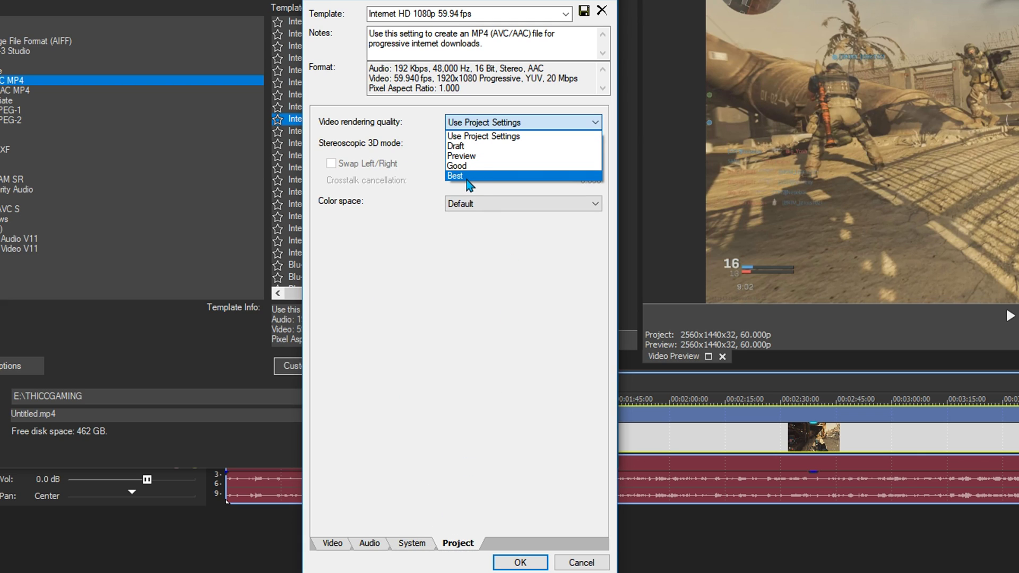
pyautogui.click(467, 177)
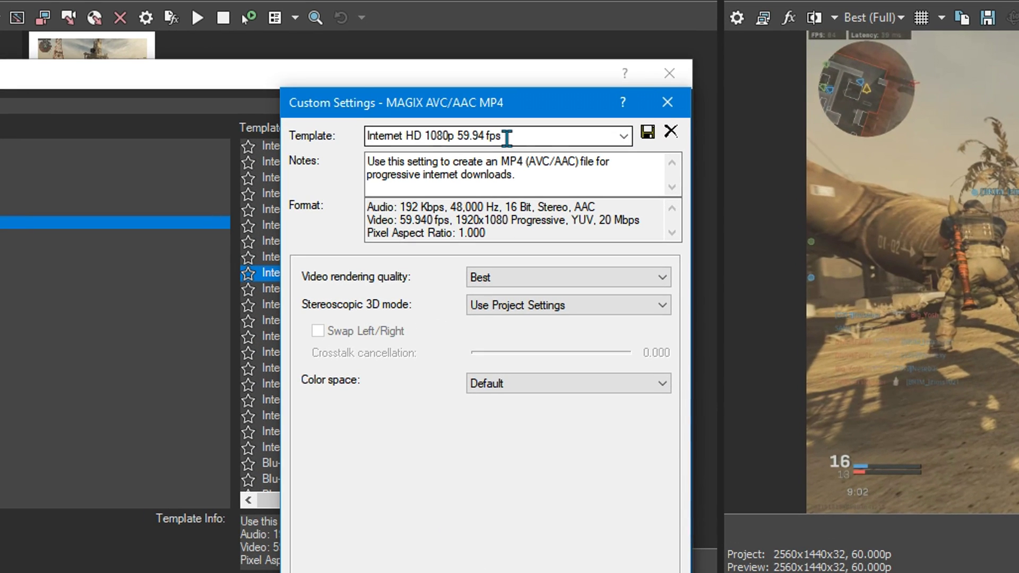
# Step: Rename the template to 'Best YOUTUBE quality' and save it as a new template
pyautogui.click(507, 138)
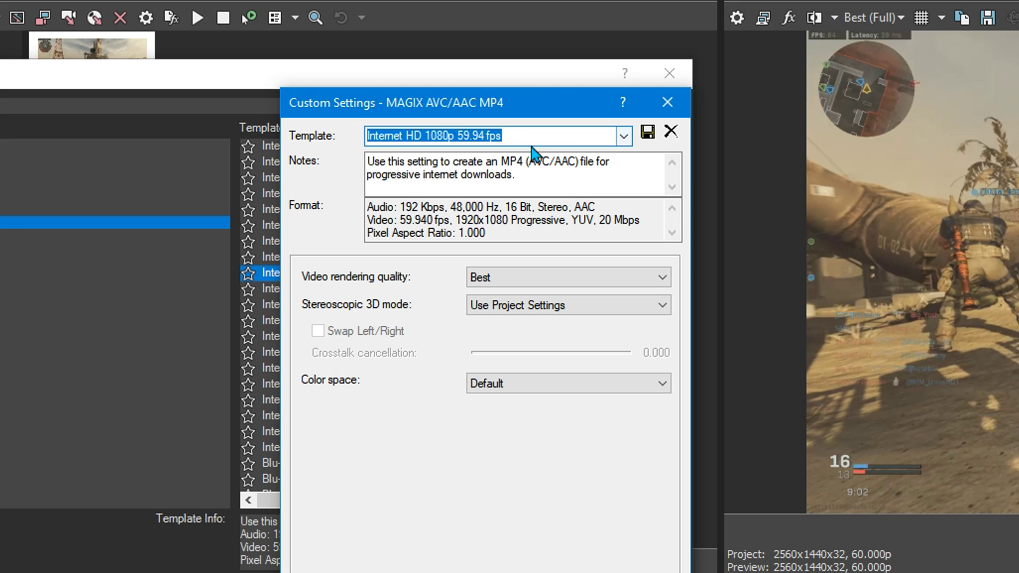
pyautogui.click(514, 137)
pyautogui.moveTo(526, 137); pyautogui.dragTo(342, 170)
pyautogui.write('B')
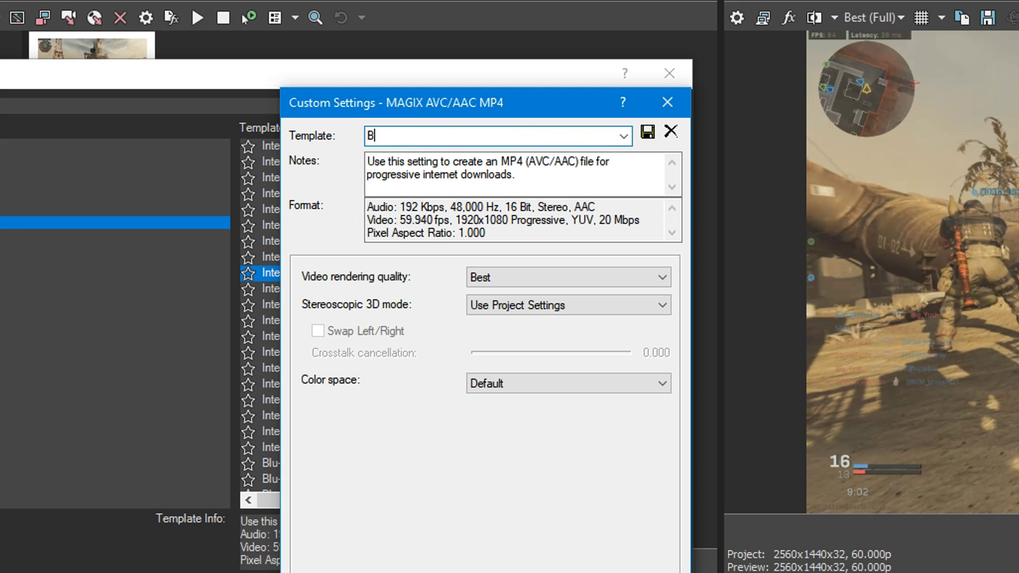
pyautogui.write('est YOUTUBE quality')
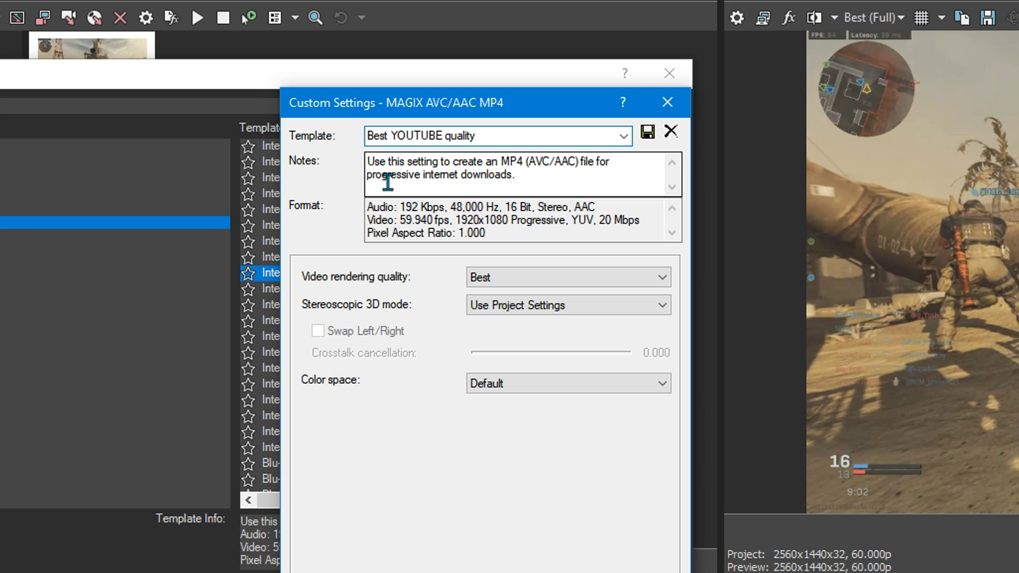
pyautogui.click(647, 132)
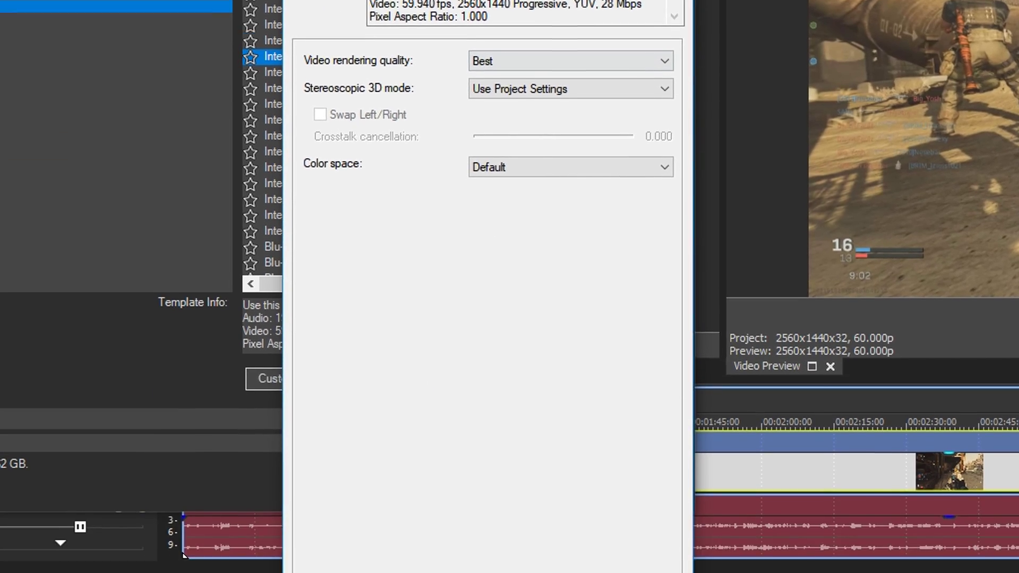
# Step: Return to Render As, enlarge it, and select the Best YOUTUBE quality template
pyautogui.click(397, 486)
pyautogui.scroll(-1, 261, 213)
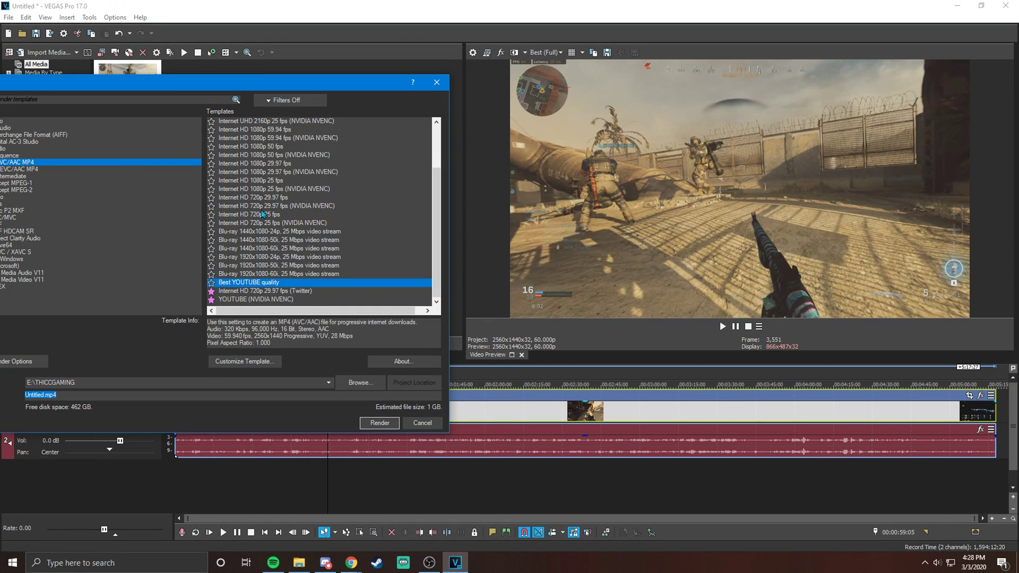
pyautogui.moveTo(356, 75); pyautogui.dragTo(488, 47)
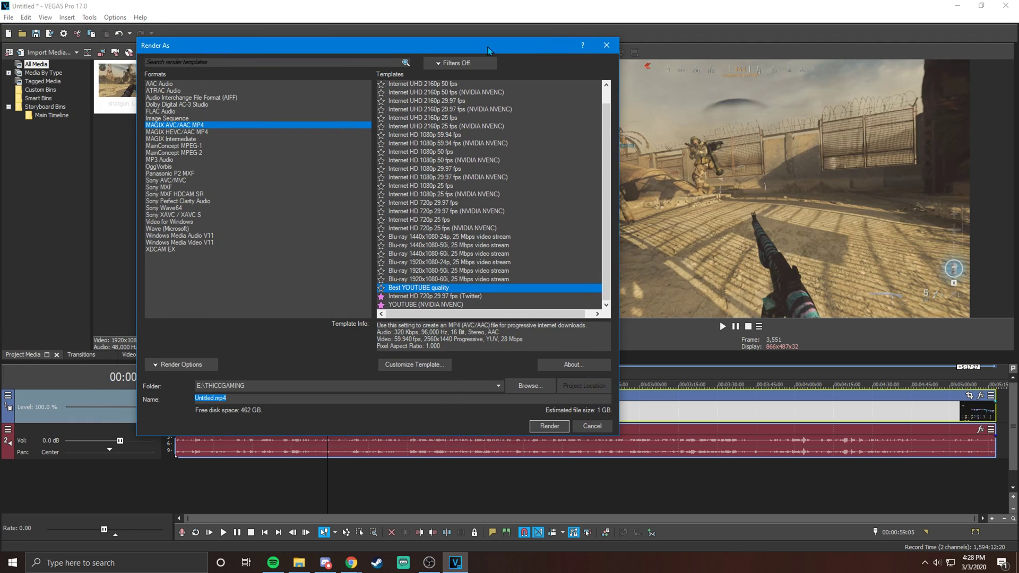
pyautogui.click(385, 289)
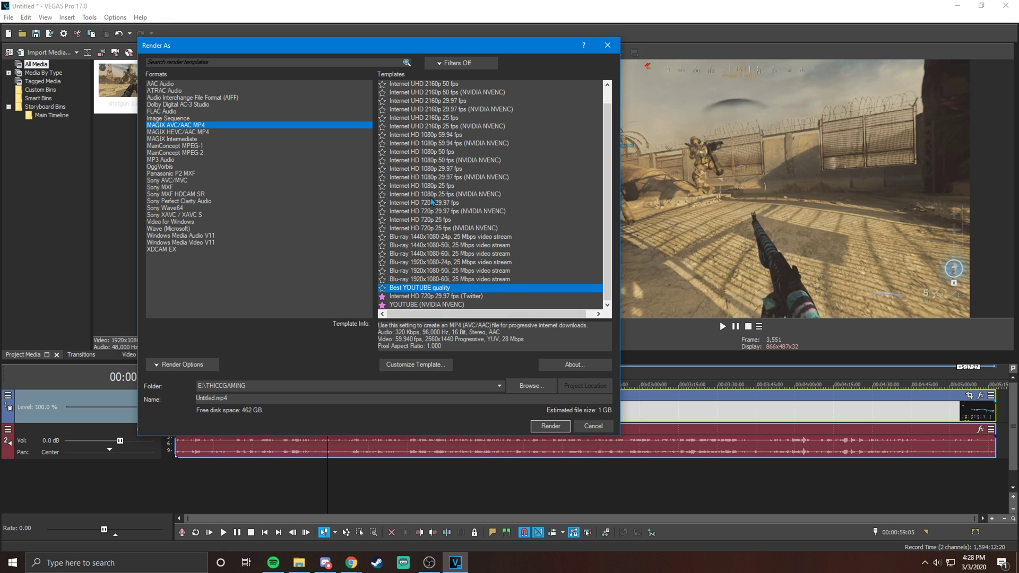
pyautogui.press('Down')
pyautogui.press('Down')
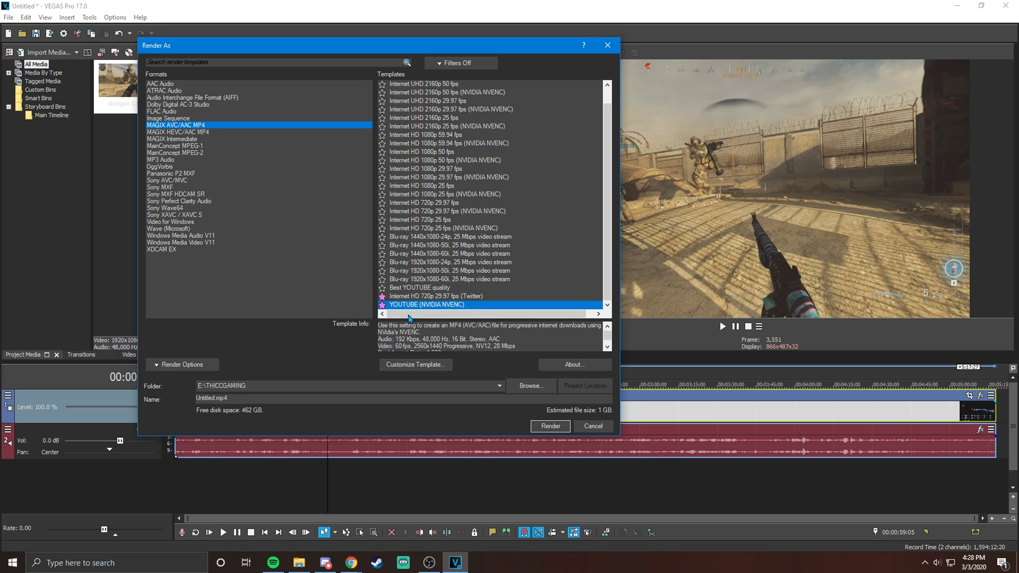
pyautogui.press('Up')
pyautogui.press('Up')
pyautogui.press('Up')
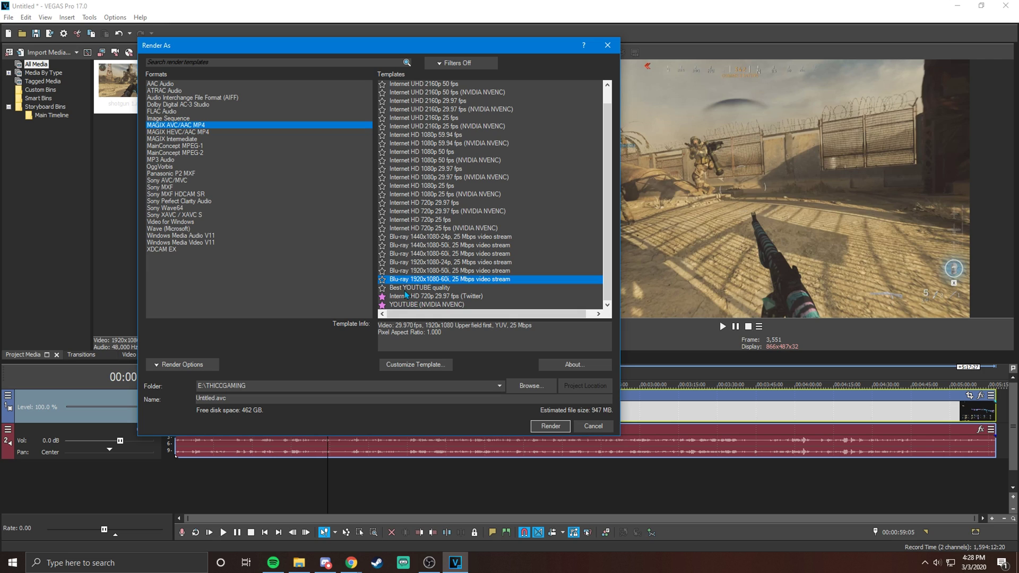
pyautogui.click(404, 290)
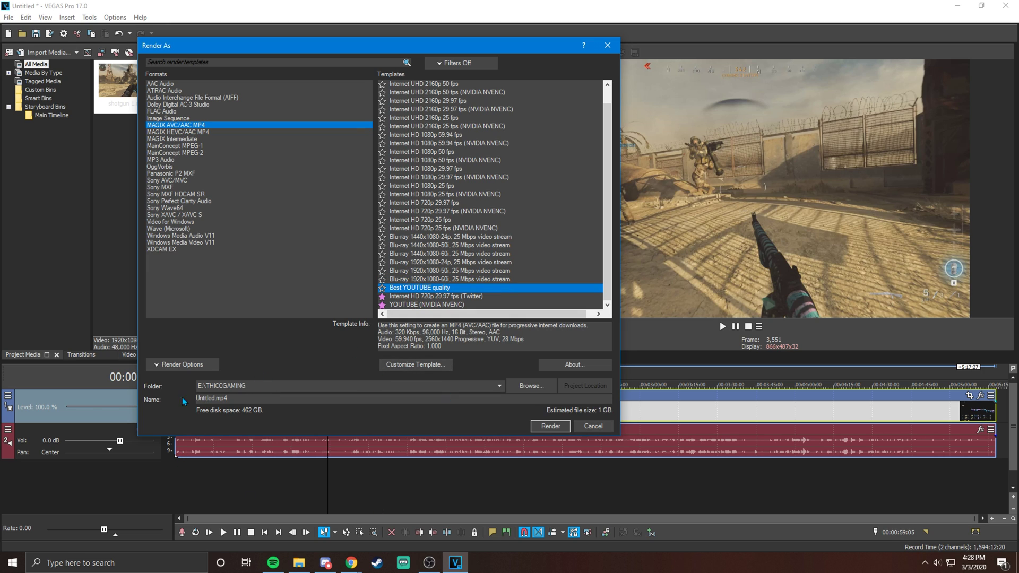
# Step: Check the extra render options, then cancel the render dialog without rendering
pyautogui.click(182, 365)
pyautogui.click(161, 366)
pyautogui.click(161, 364)
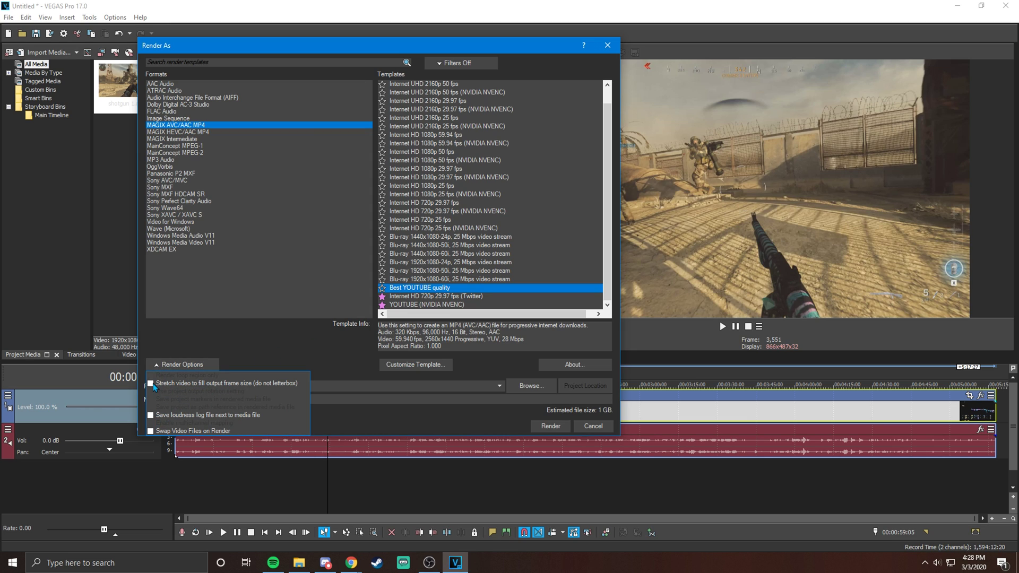
pyautogui.click(181, 369)
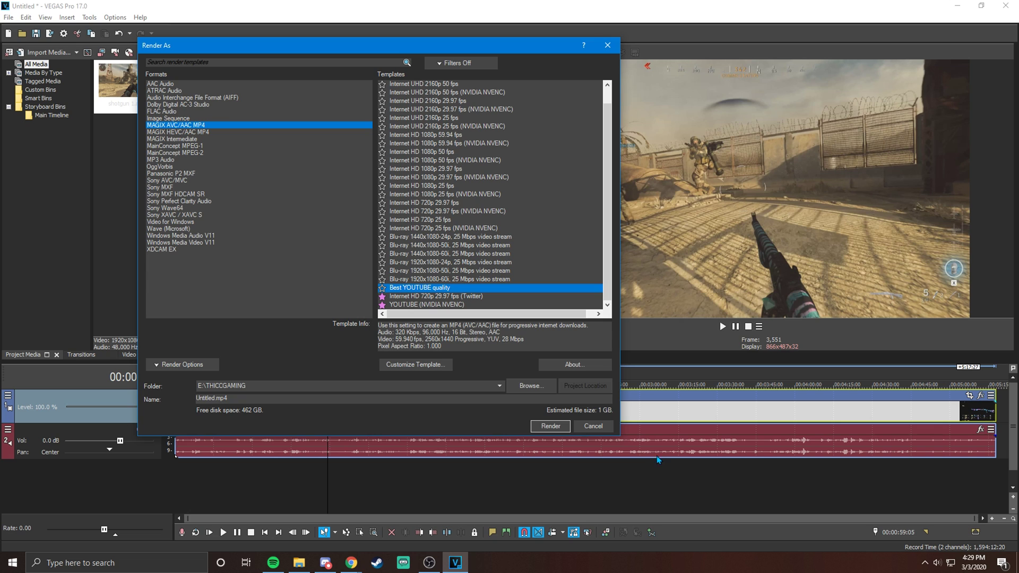
pyautogui.click(594, 428)
# Step: Move the playhead back to about 1:26, then bring the YouTube browser window forward
pyautogui.click(441, 424)
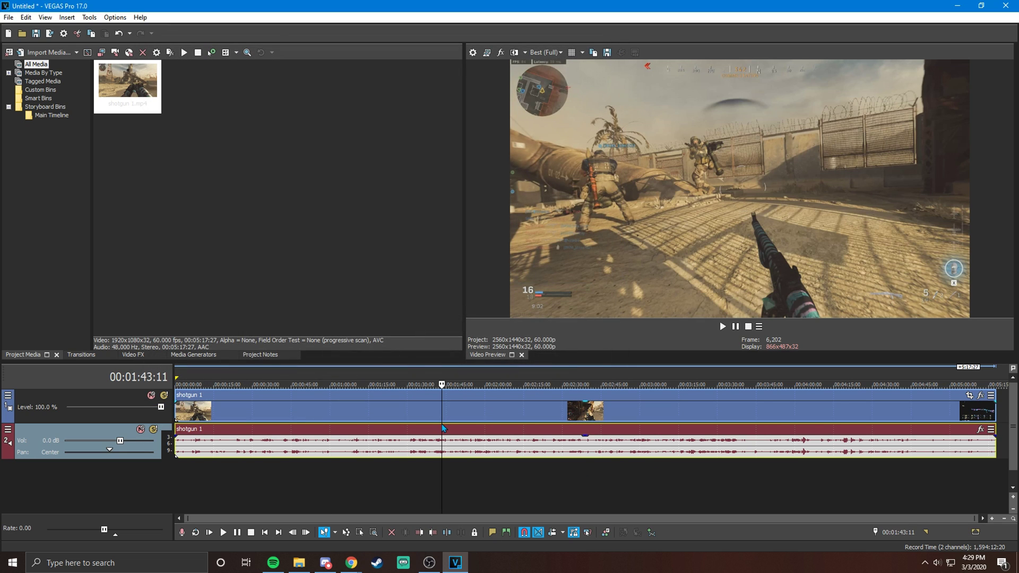
pyautogui.click(488, 419)
pyautogui.click(399, 416)
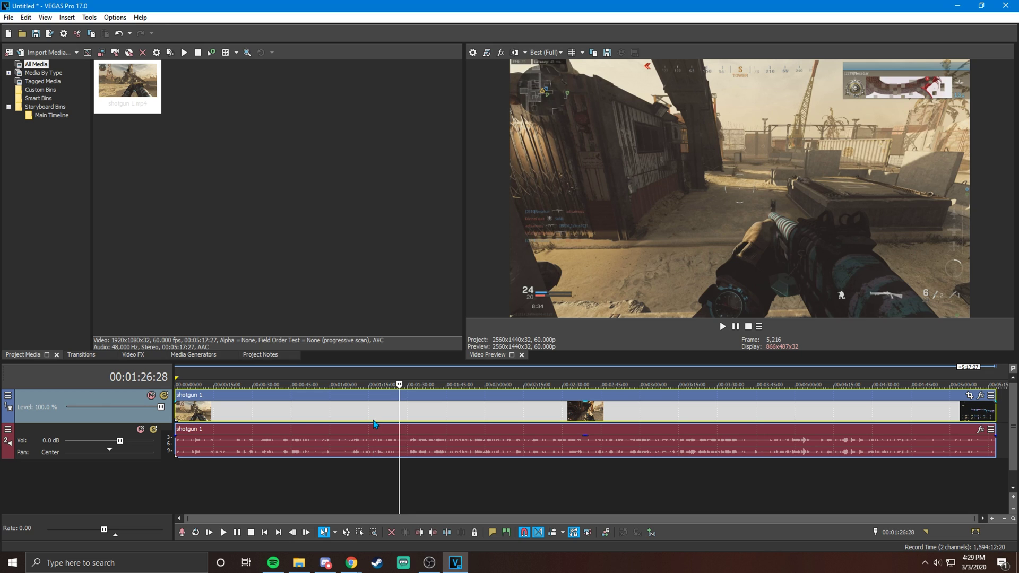
pyautogui.click(409, 520)
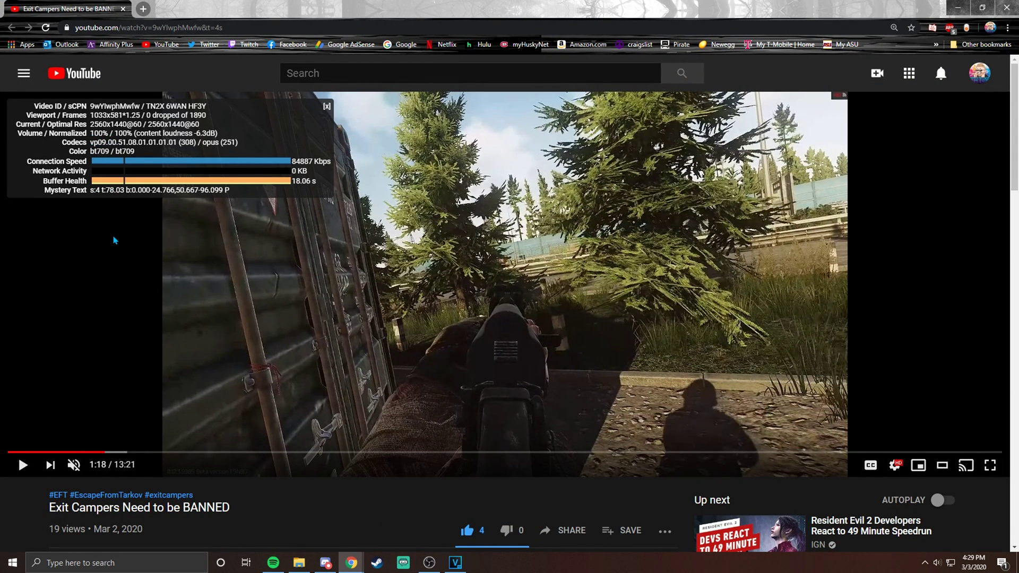
# Step: Close the stats overlay and open the player's Quality list to confirm 1440p60
pyautogui.click(326, 106)
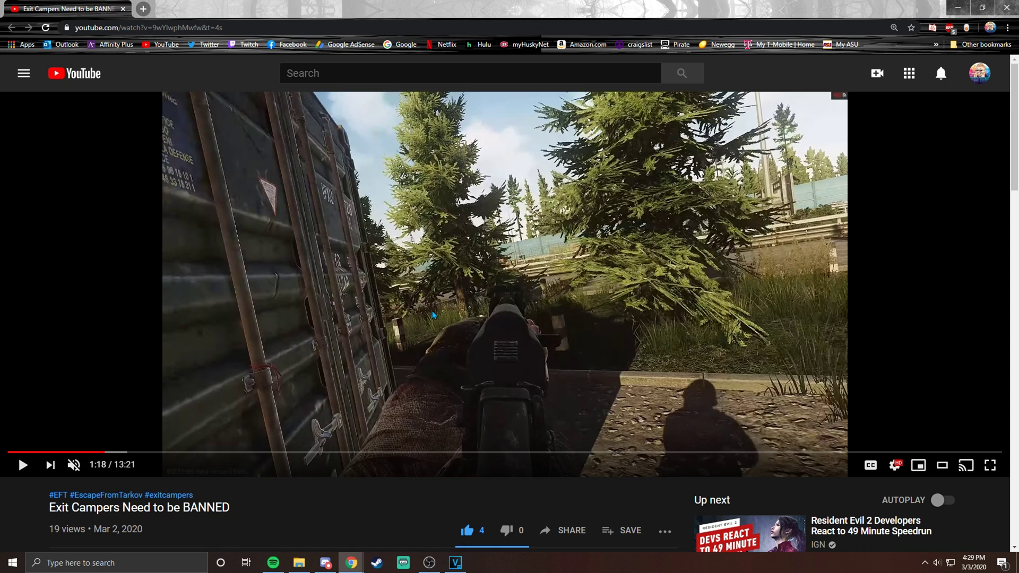
pyautogui.click(895, 466)
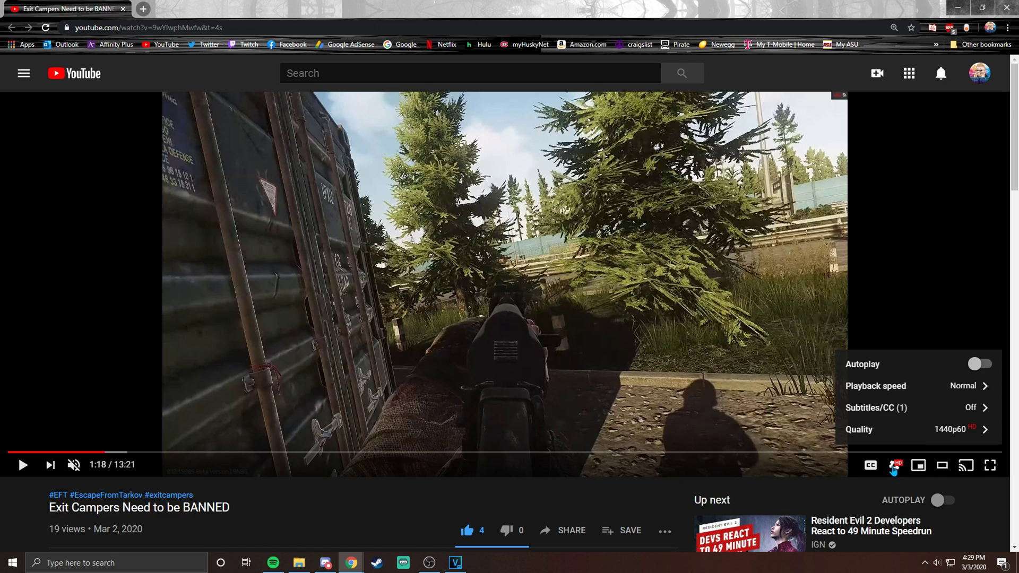
pyautogui.click(907, 429)
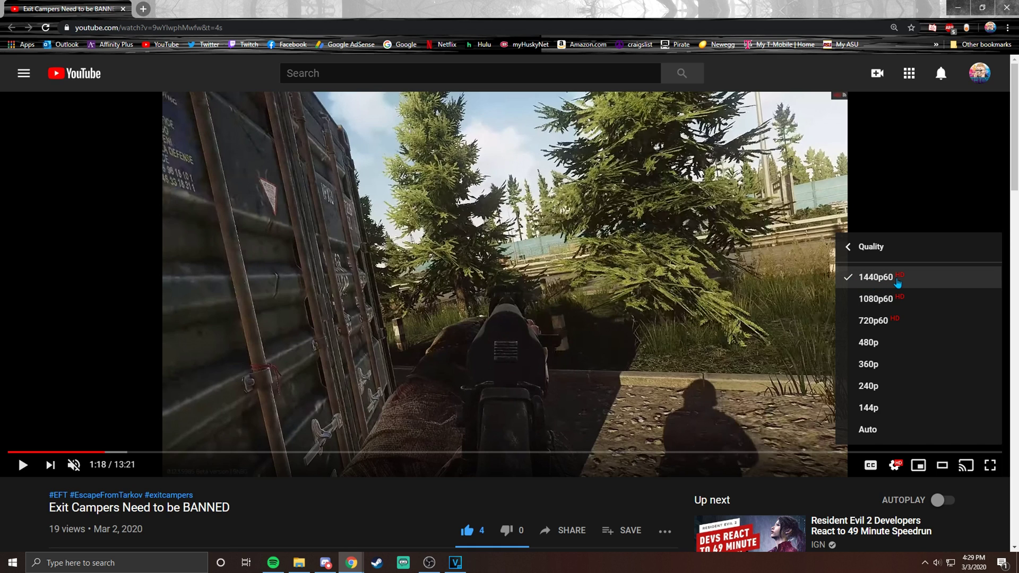
# Step: Show Stats for nerds to confirm 2560x1440@60, then close the overlay
pyautogui.click(847, 247)
pyautogui.rightClick(221, 234)
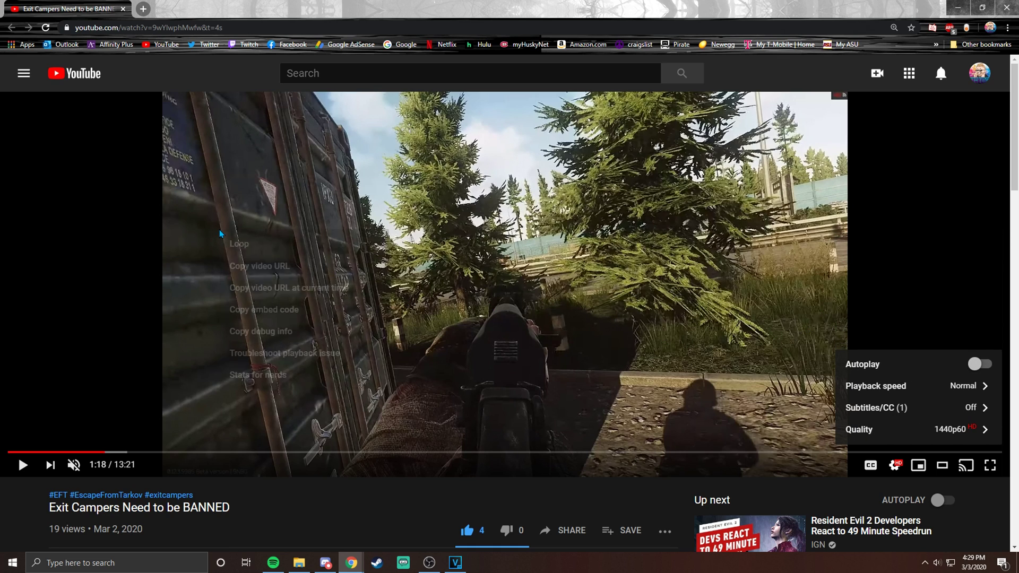
pyautogui.click(265, 375)
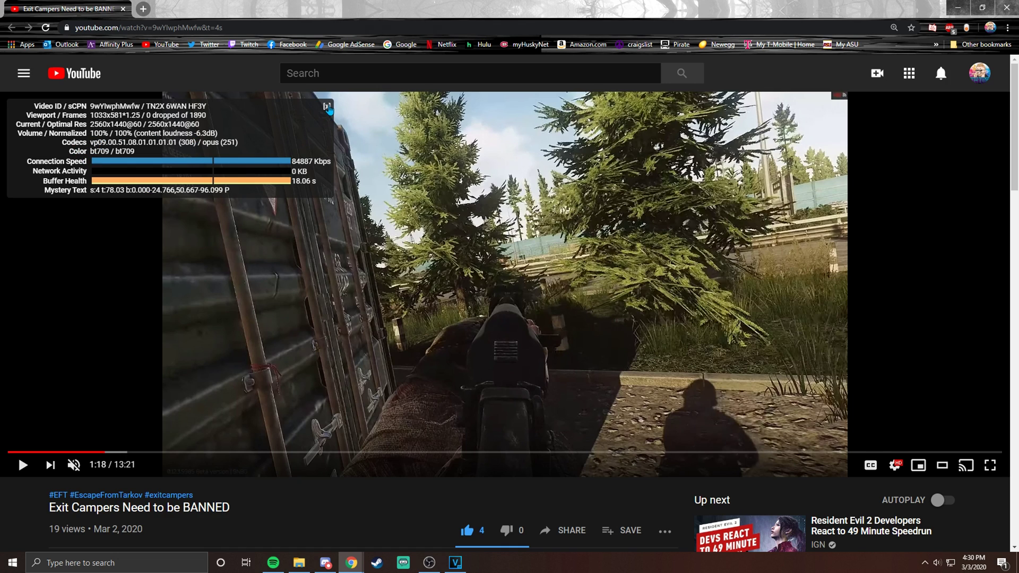
pyautogui.click(326, 106)
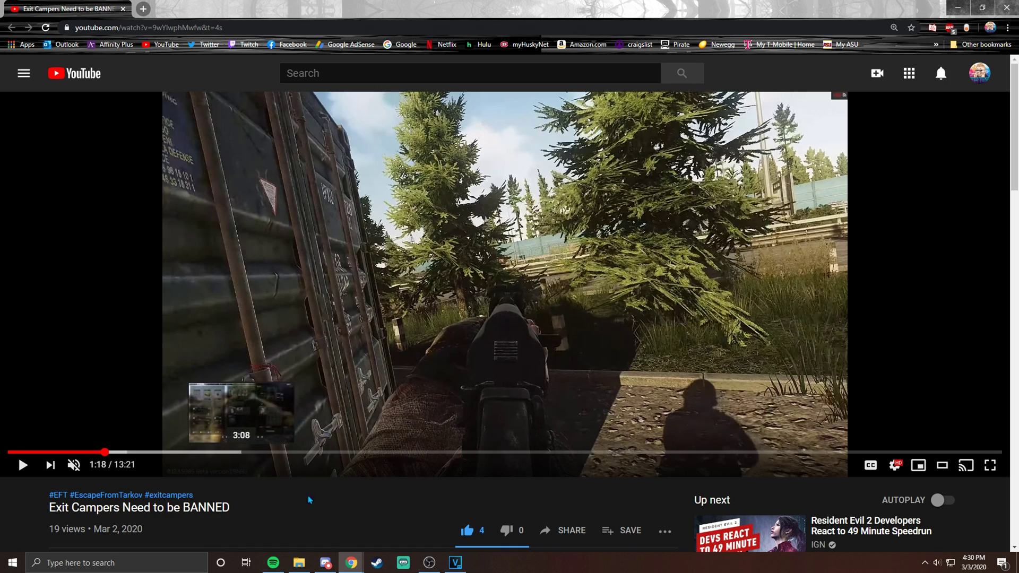